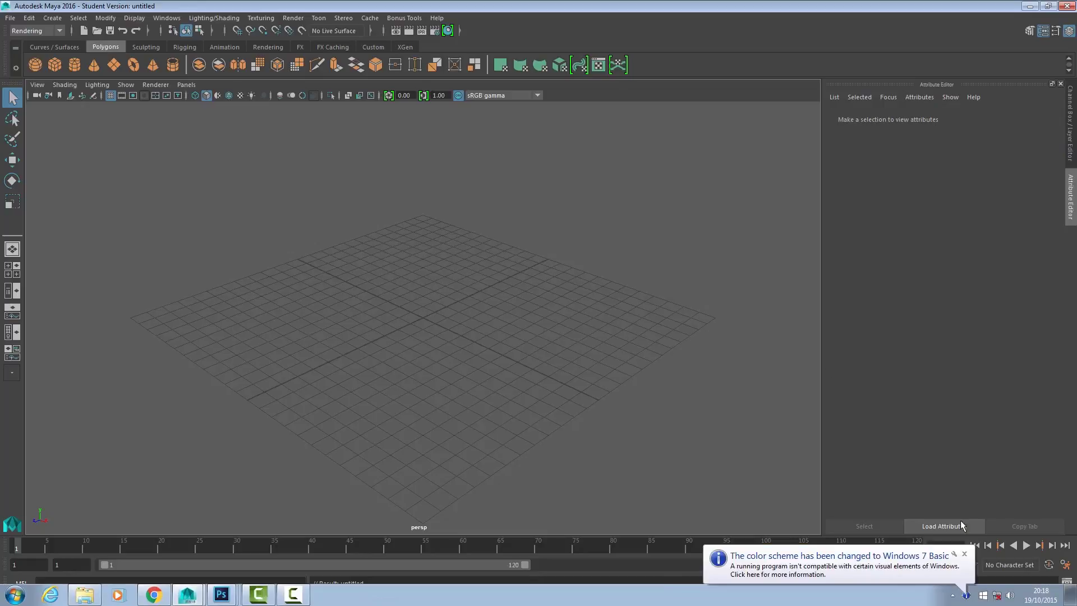
# - Tumble the empty perspective view so the ground grid lies at a flatter angle
pyautogui.keyDown('alt'); pyautogui.moveTo(539, 378); pyautogui.dragTo(548, 378); pyautogui.keyUp('alt')
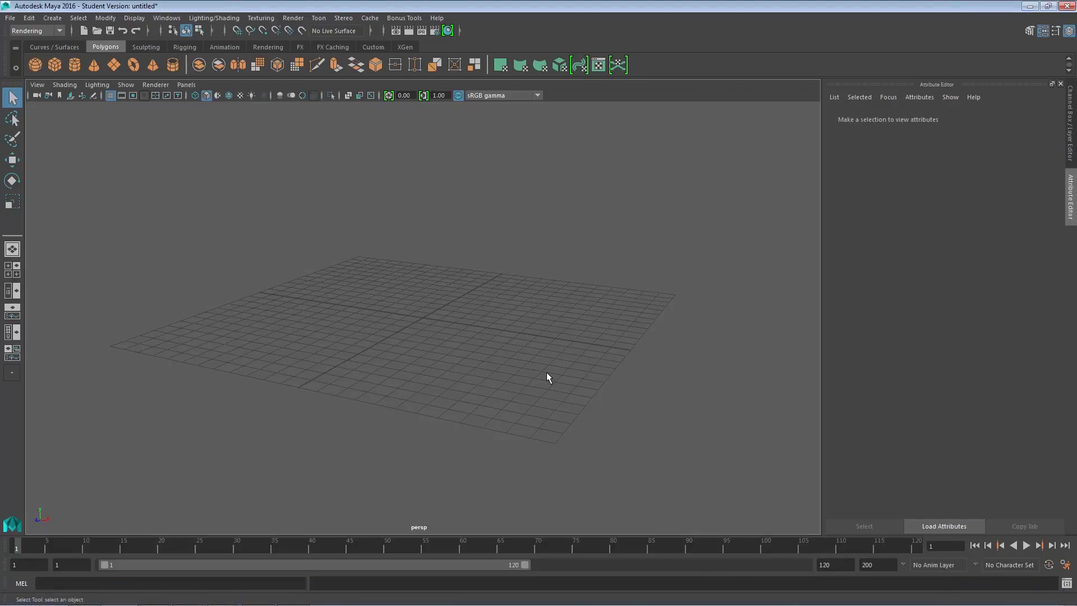
# - Create a new camera and rename its transform from camera1 to Camera_Projection
pyautogui.click(56, 18)
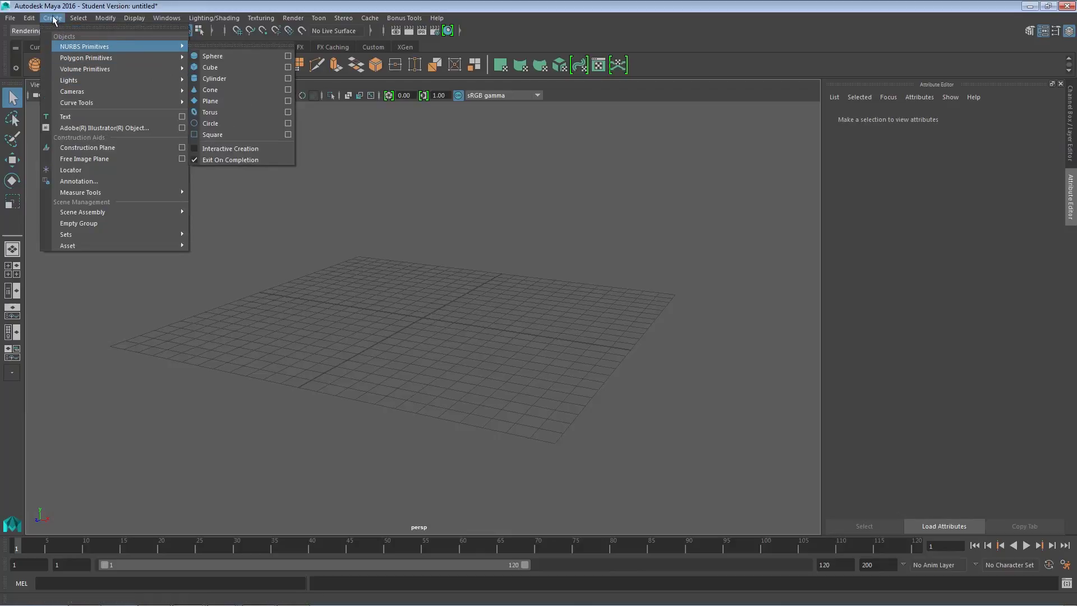
pyautogui.moveTo(101, 91)
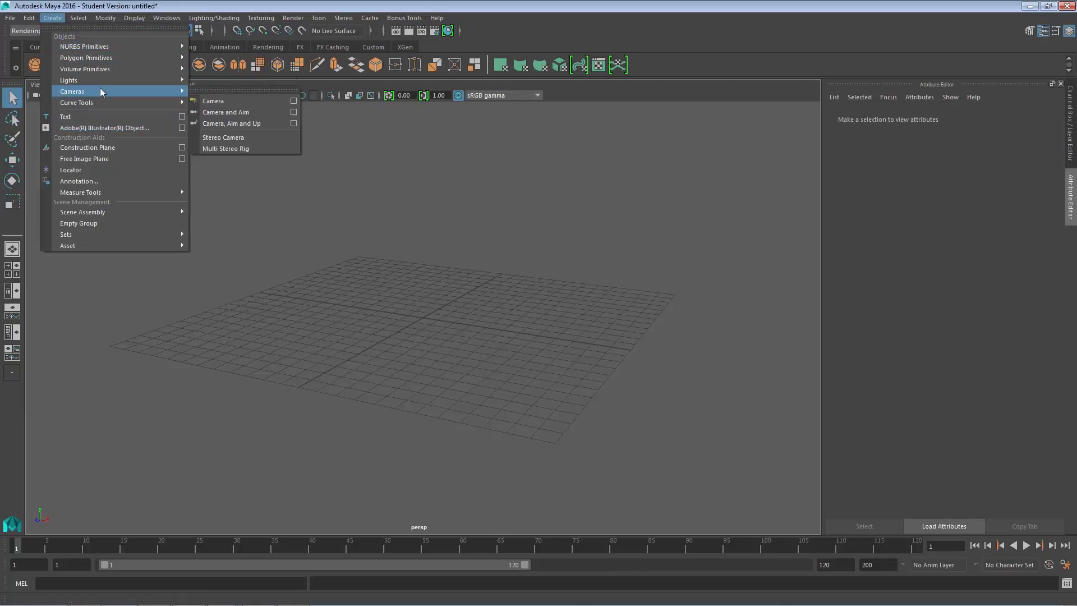
pyautogui.click(244, 102)
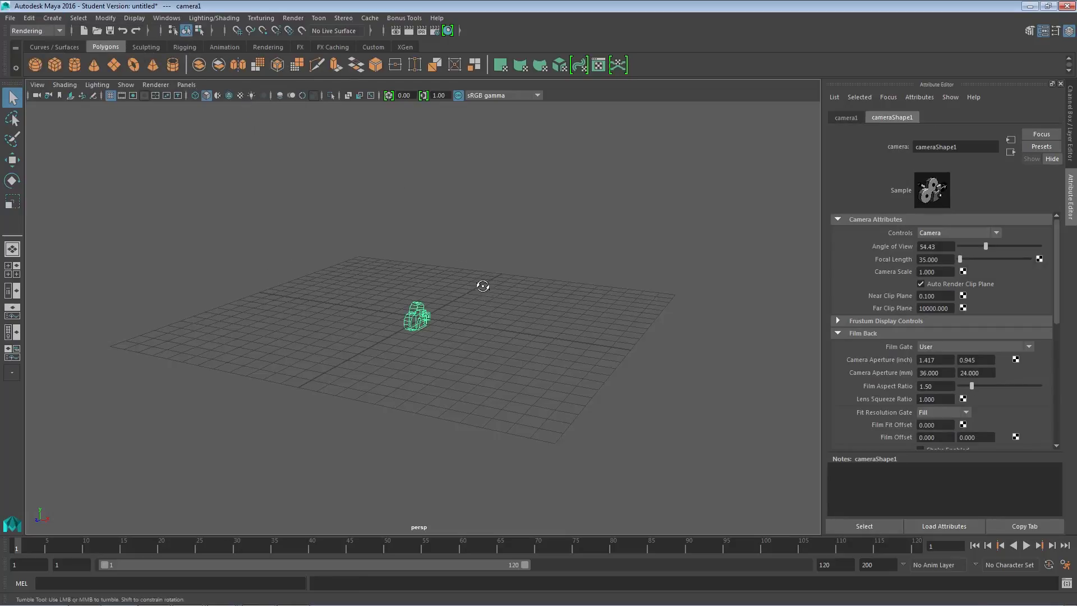
pyautogui.keyDown('alt'); pyautogui.moveTo(481, 283); pyautogui.dragTo(487, 288); pyautogui.keyUp('alt')
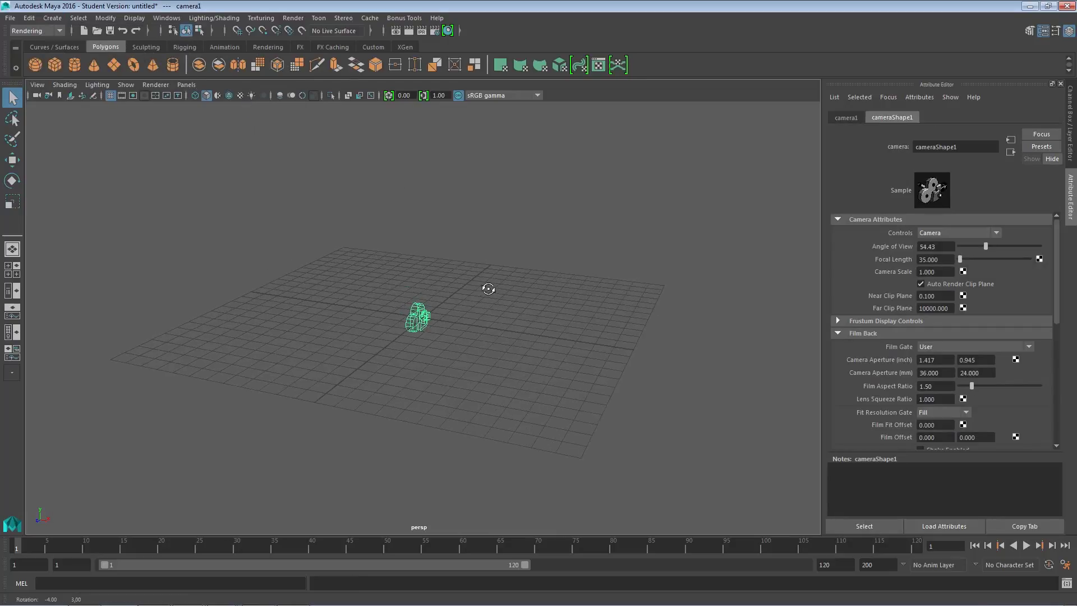
pyautogui.click(847, 120)
pyautogui.moveTo(943, 147); pyautogui.dragTo(903, 147)
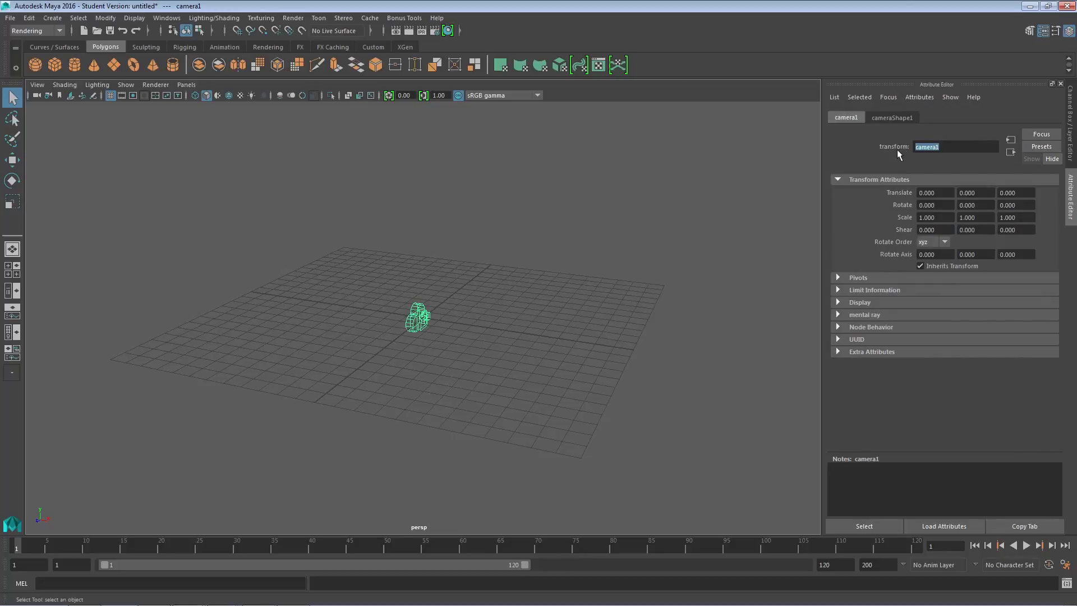
pyautogui.write('camera')
pyautogui.write('_')
pyautogui.write('Projector')
pyautogui.write('n')
pyautogui.write('ion')
pyautogui.press('Return')
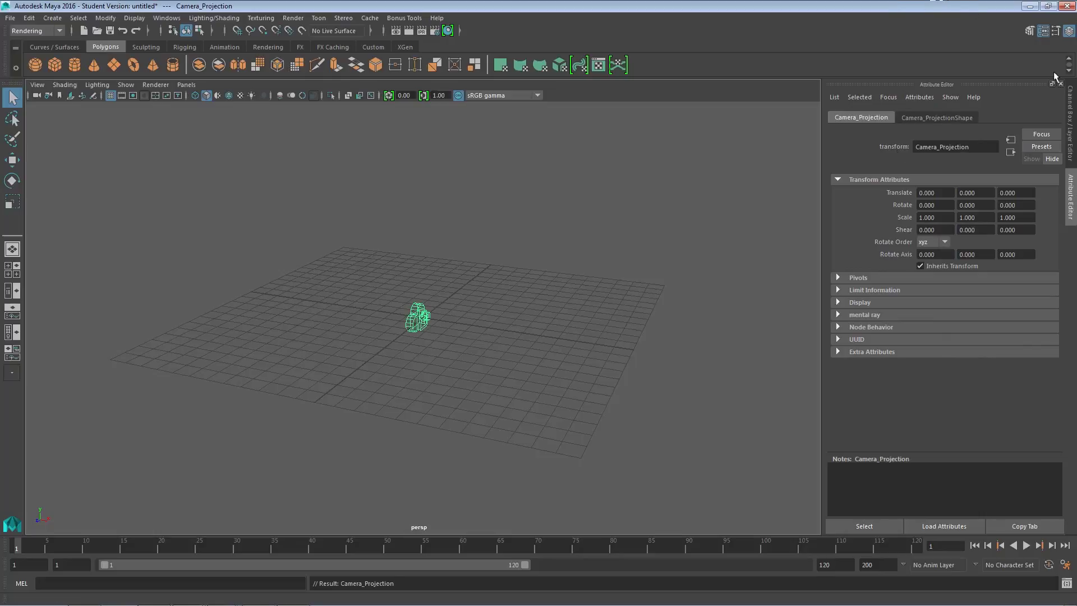
# - Look through Camera_Projection and tilt it to bring the grid into view
pyautogui.click(186, 85)
pyautogui.moveTo(254, 98)
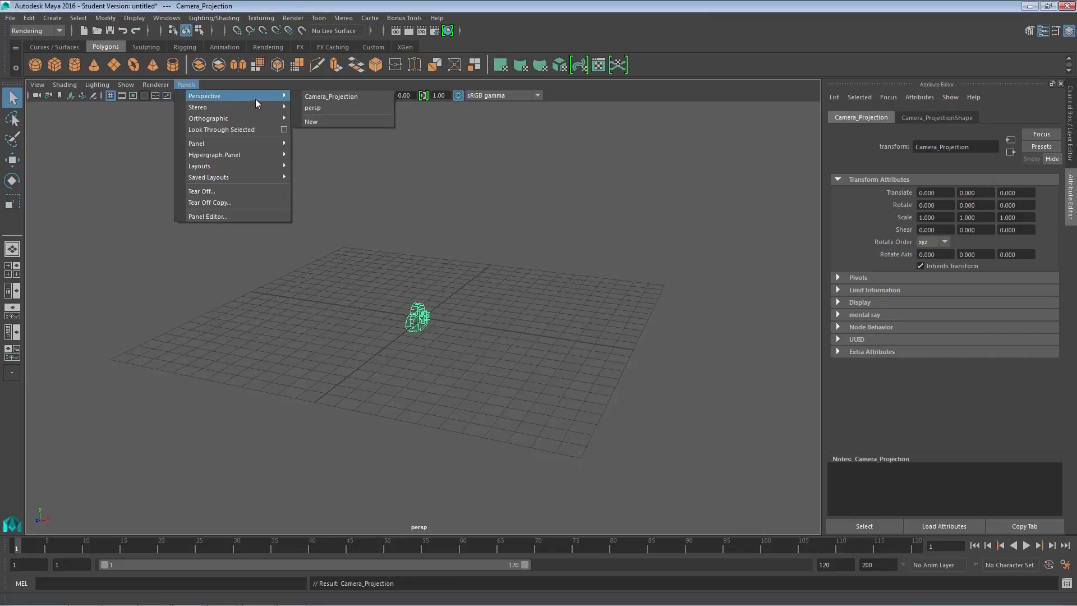
pyautogui.click(338, 96)
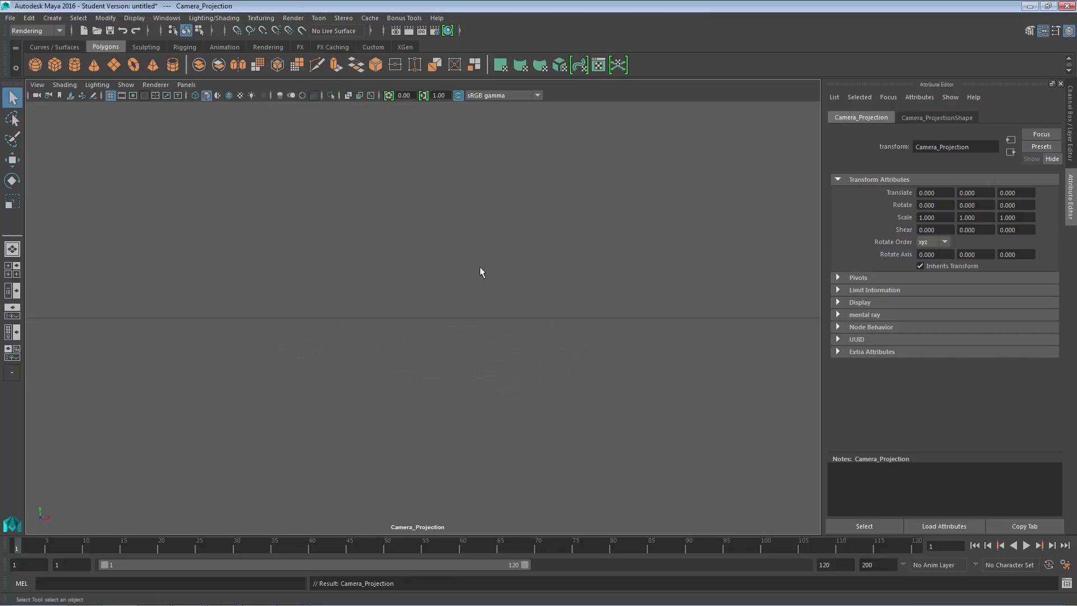
pyautogui.moveTo(480, 267)
pyautogui.keyDown('alt'); pyautogui.mouseDown()
pyautogui.moveTo(461, 259)
pyautogui.moveTo(466, 271)
pyautogui.mouseUp(); pyautogui.keyUp('alt')
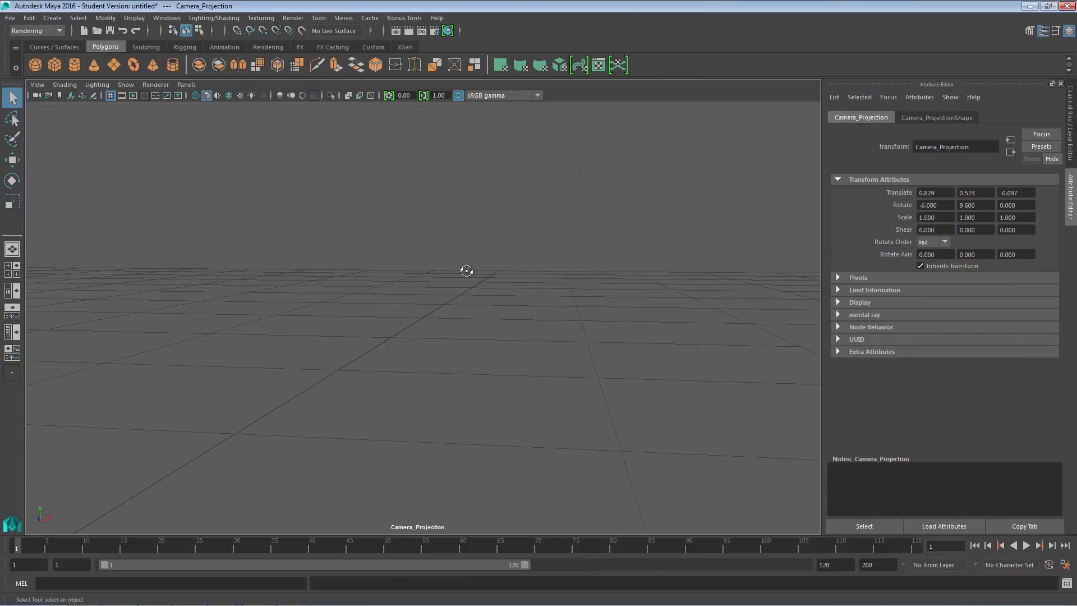
# - Set Camera_Projection's focal length to 39 and rotate the camera to adjust the horizon
pyautogui.click(947, 117)
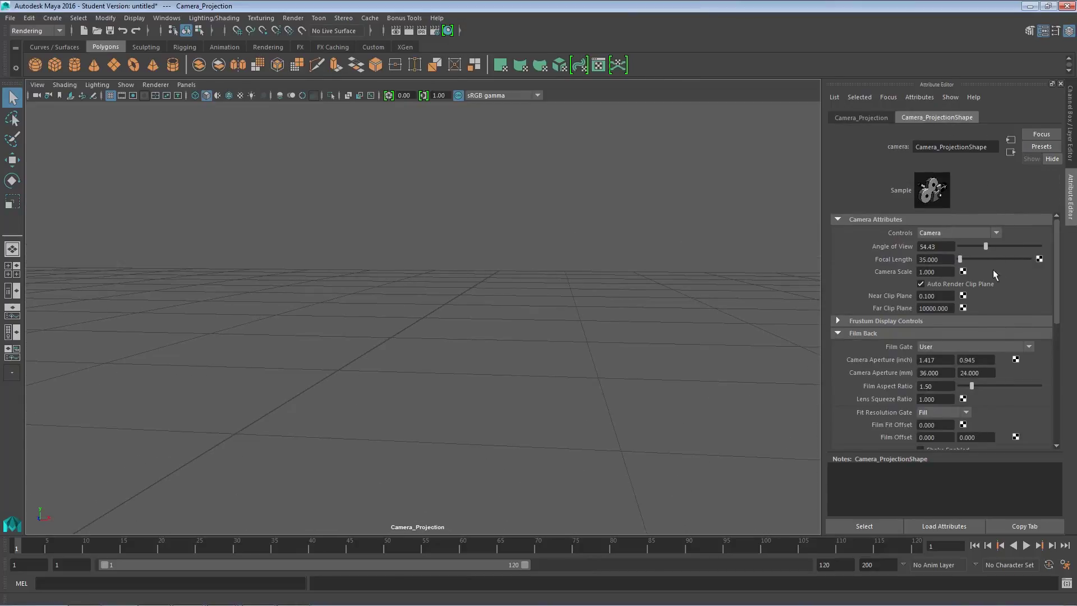
pyautogui.click(944, 260)
pyautogui.write('39')
pyautogui.press('Return')
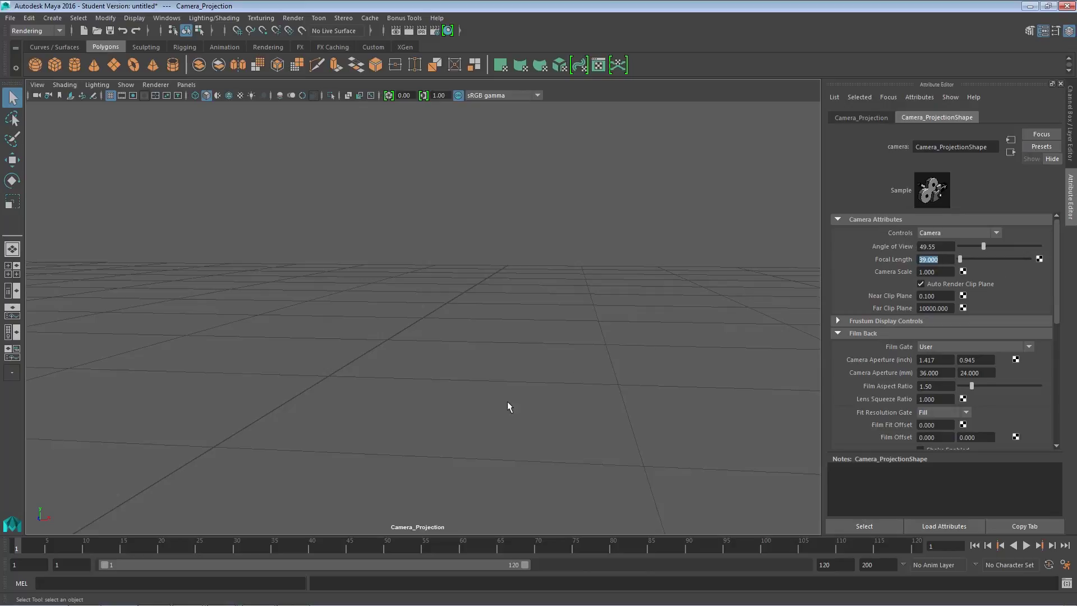
pyautogui.keyDown('alt'); pyautogui.moveTo(522, 399); pyautogui.dragTo(392, 385); pyautogui.keyUp('alt')
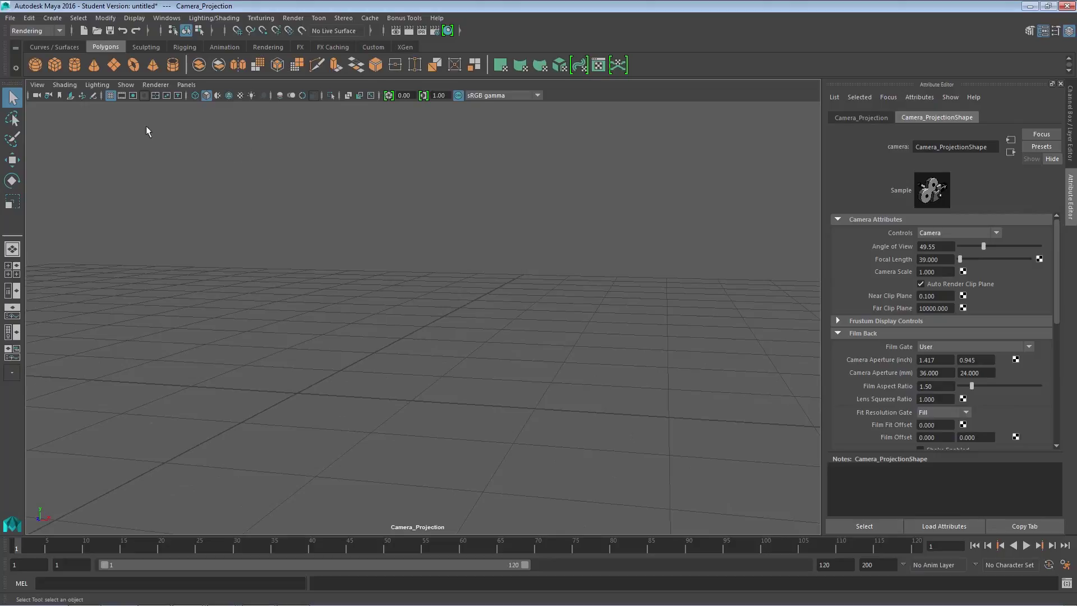
# - Import DSC_0402.jpg as Camera_Projection's image plane and tumble the grid toward the building
pyautogui.click(39, 85)
pyautogui.moveTo(153, 289)
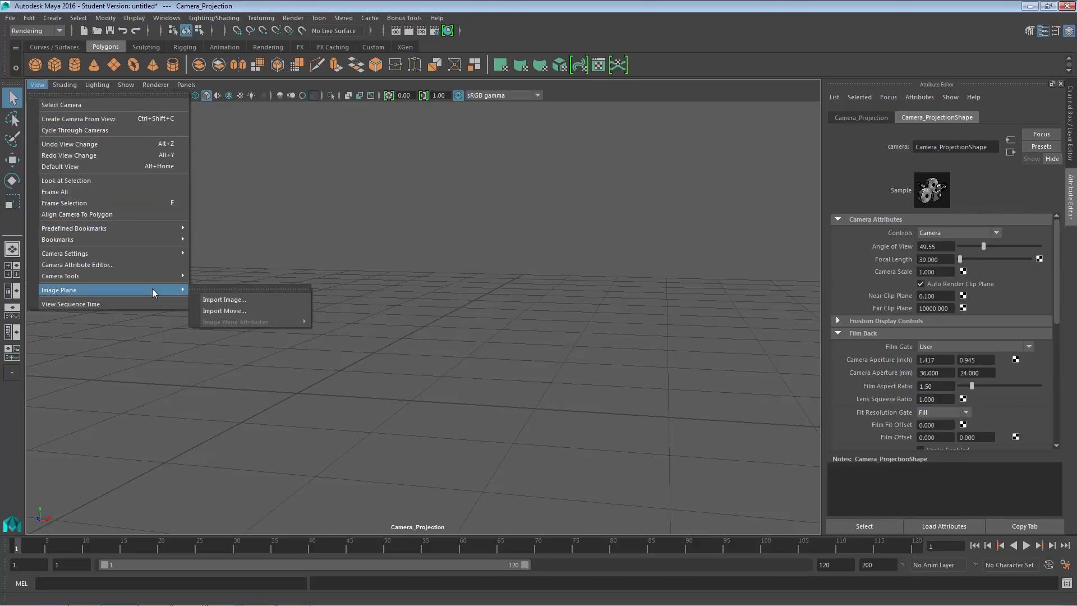
pyautogui.click(247, 300)
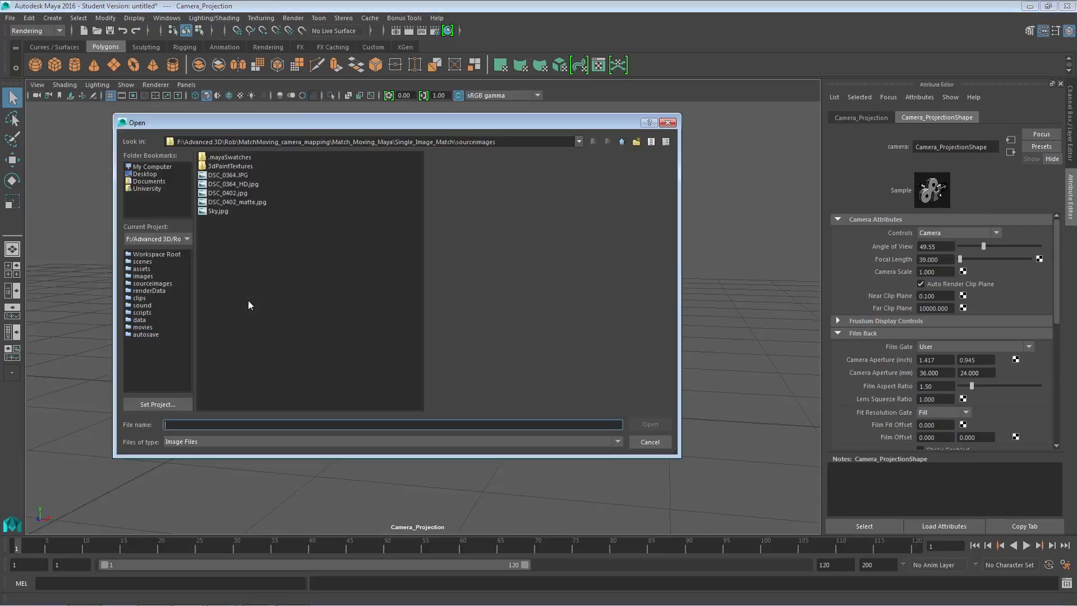
pyautogui.click(235, 193)
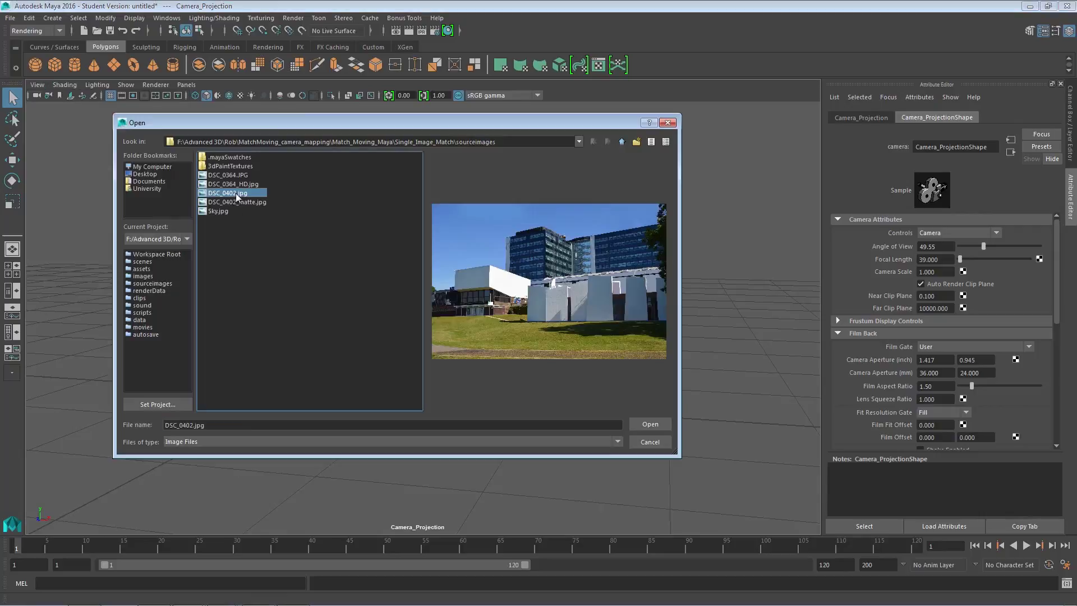
pyautogui.click(650, 425)
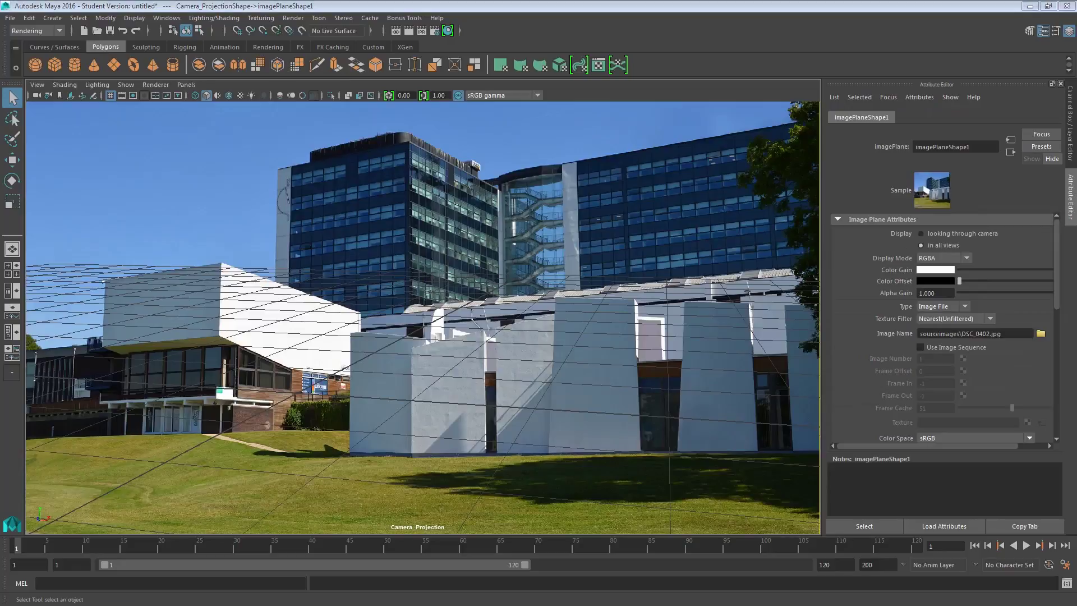
pyautogui.keyDown('alt'); pyautogui.moveTo(711, 388); pyautogui.dragTo(560, 385); pyautogui.keyUp('alt')
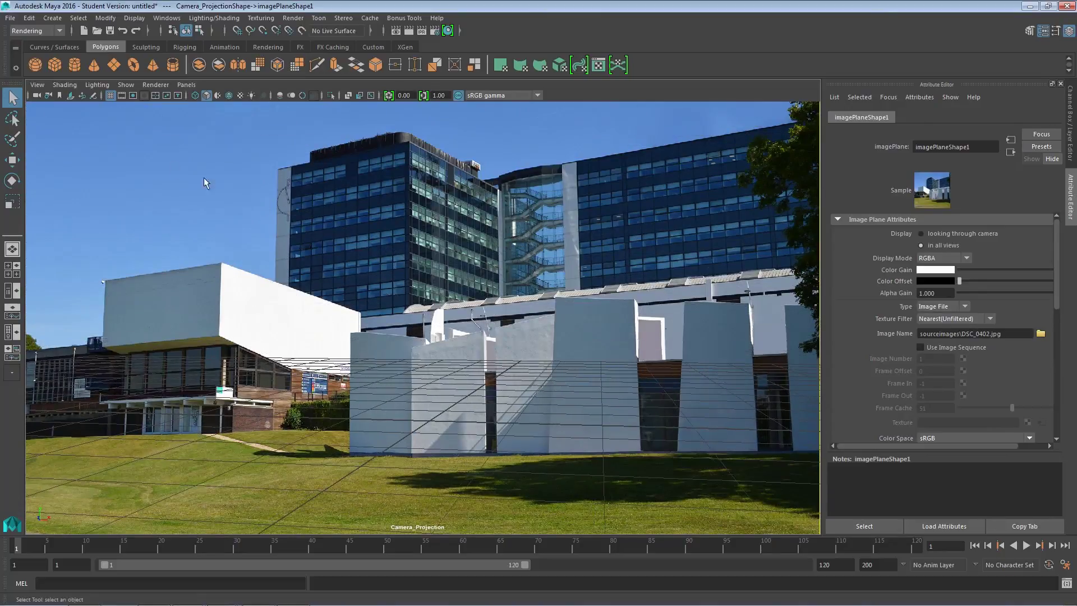
# - Create polygon cube pCube1 and dolly and tumble the camera around it
pyautogui.click(55, 66)
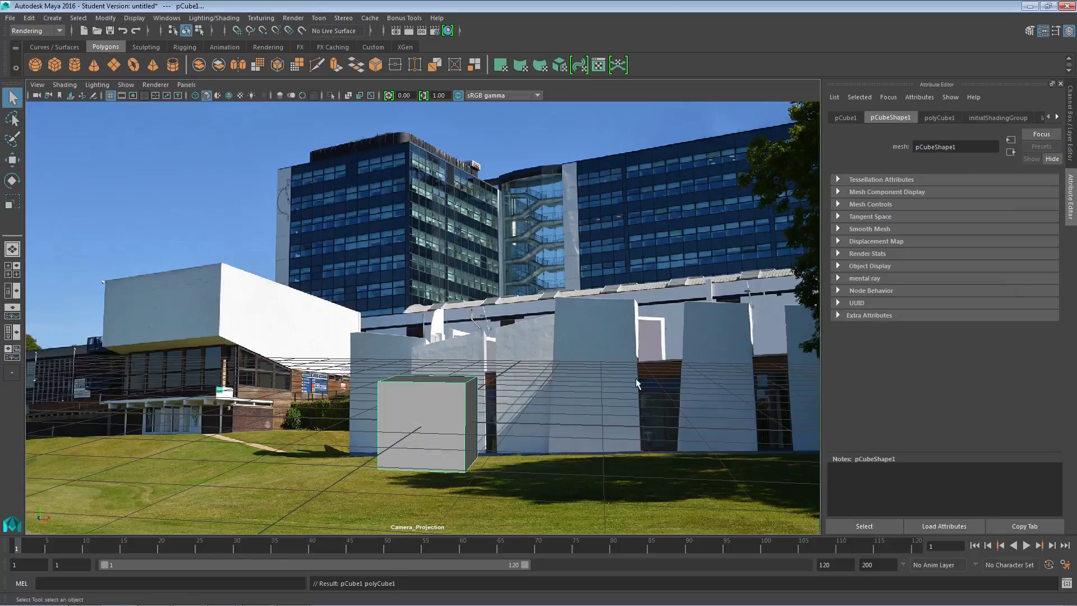
pyautogui.keyDown('alt'); pyautogui.moveTo(636, 384); pyautogui.dragTo(609, 415, button='right'); pyautogui.keyUp('alt')
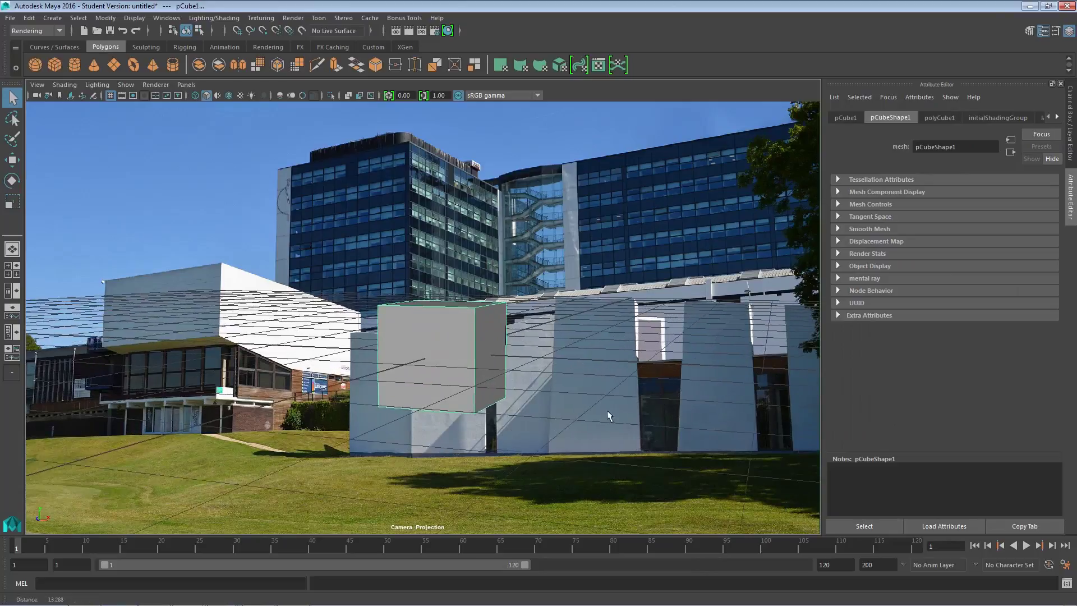
pyautogui.keyDown('alt'); pyautogui.moveTo(609, 415); pyautogui.dragTo(570, 424); pyautogui.keyUp('alt')
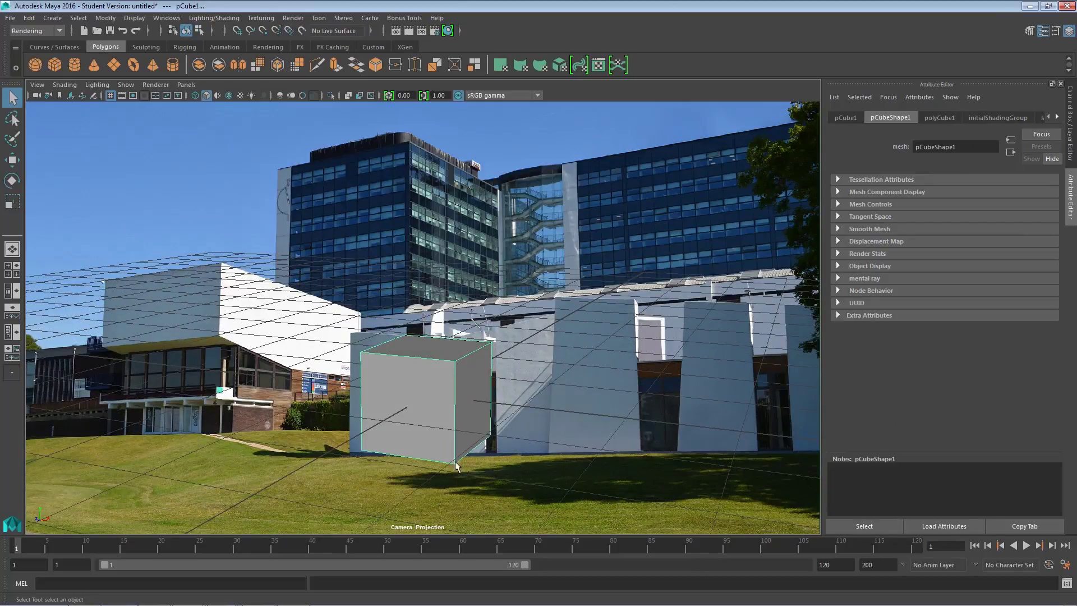
pyautogui.keyDown('alt'); pyautogui.moveTo(459, 396); pyautogui.dragTo(440, 376); pyautogui.keyUp('alt')
pyautogui.press('w')
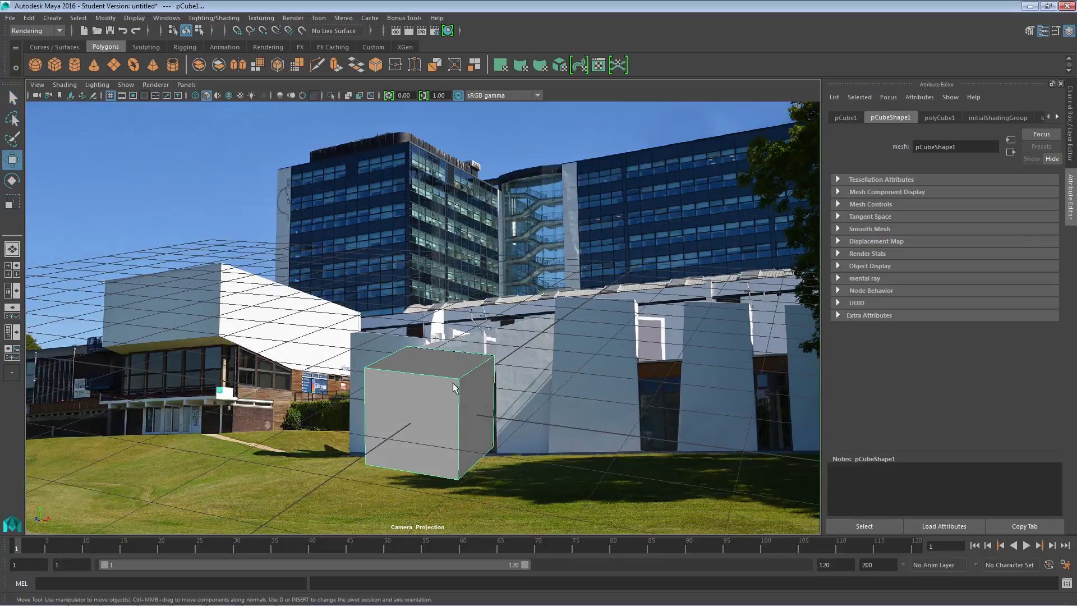
pyautogui.press('q')
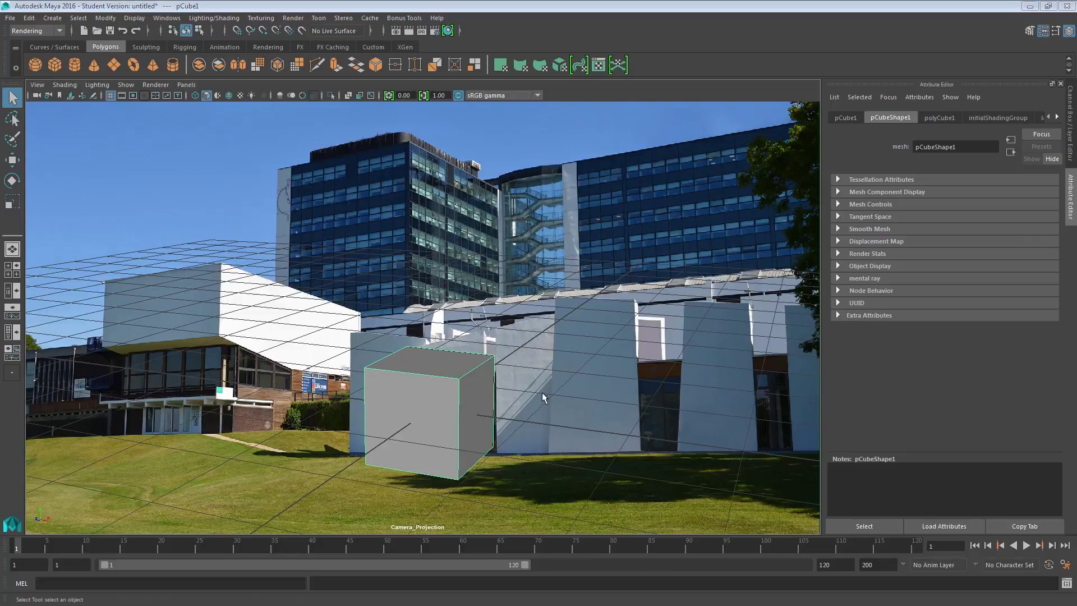
pyautogui.press('w')
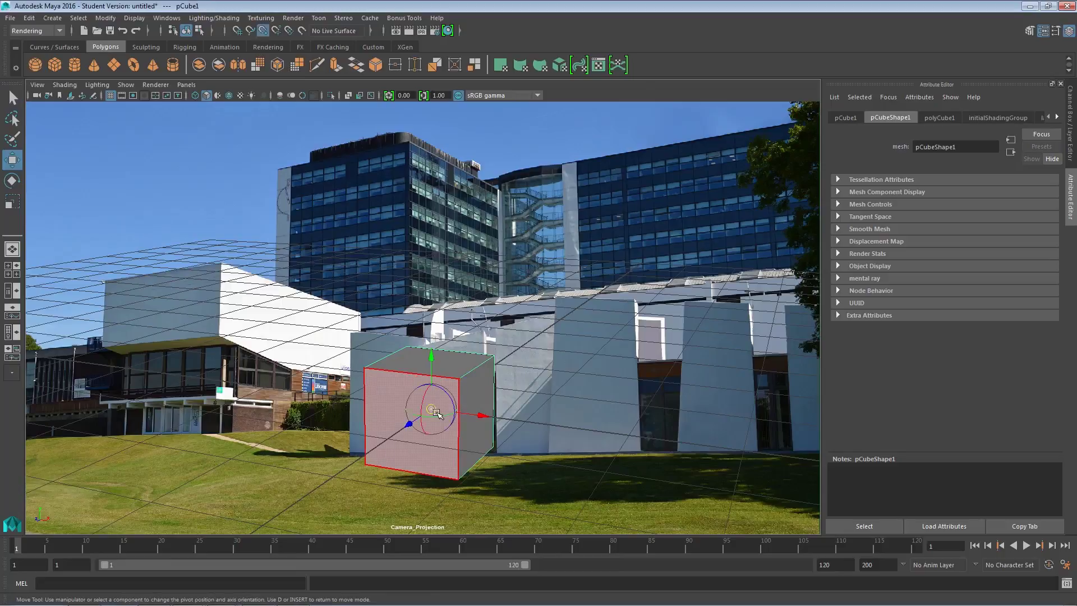
# - Snap pCube1's pivot to its bottom front corner, switch to wireframe, and grid-snap it forward
pyautogui.press('d')
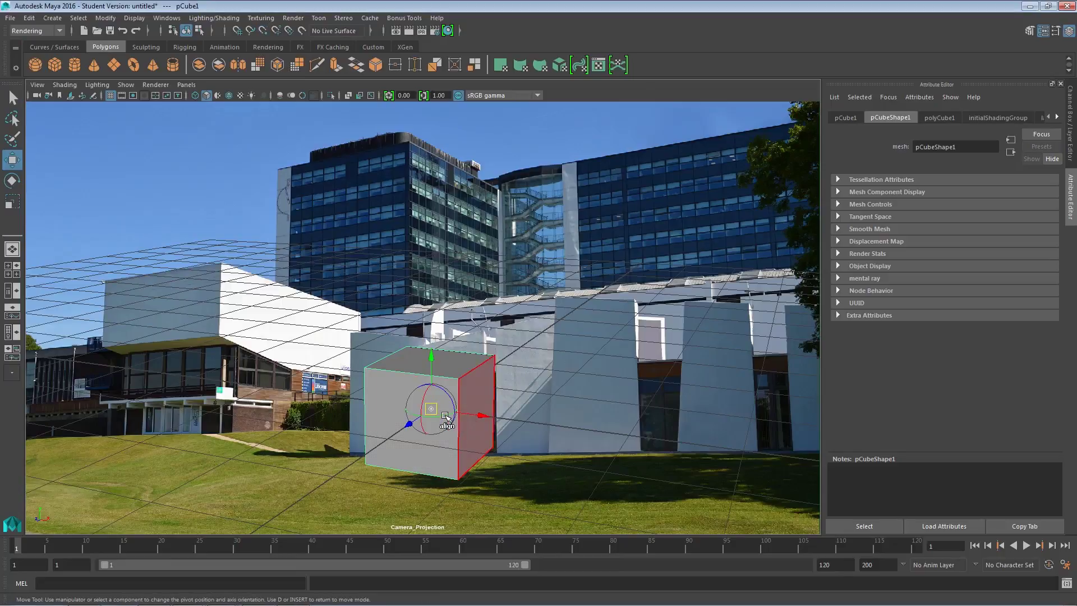
pyautogui.moveTo(431, 408); pyautogui.dragTo(488, 482)
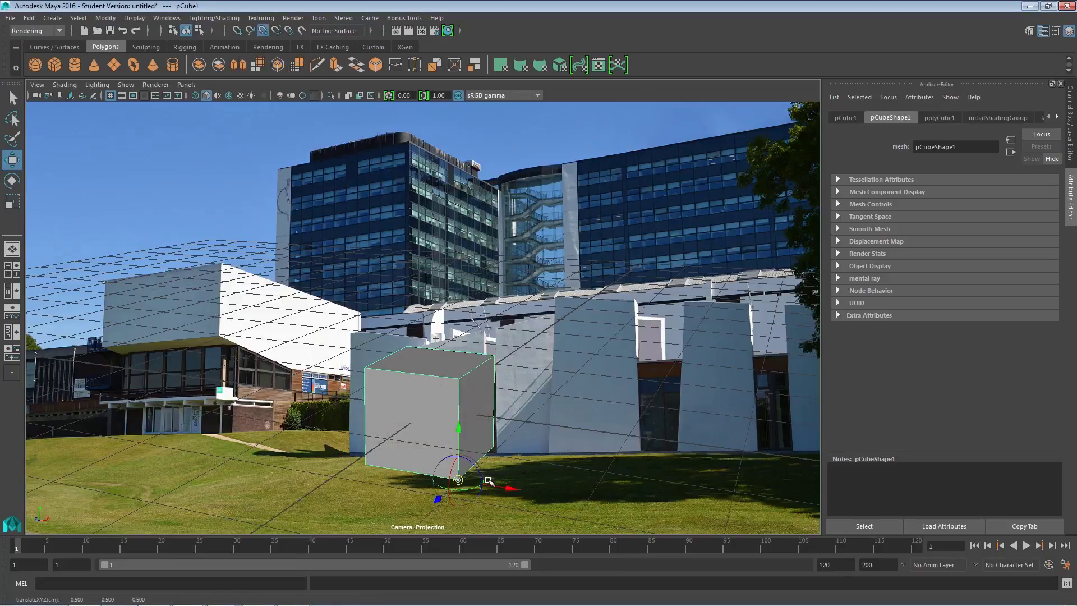
pyautogui.press('4')
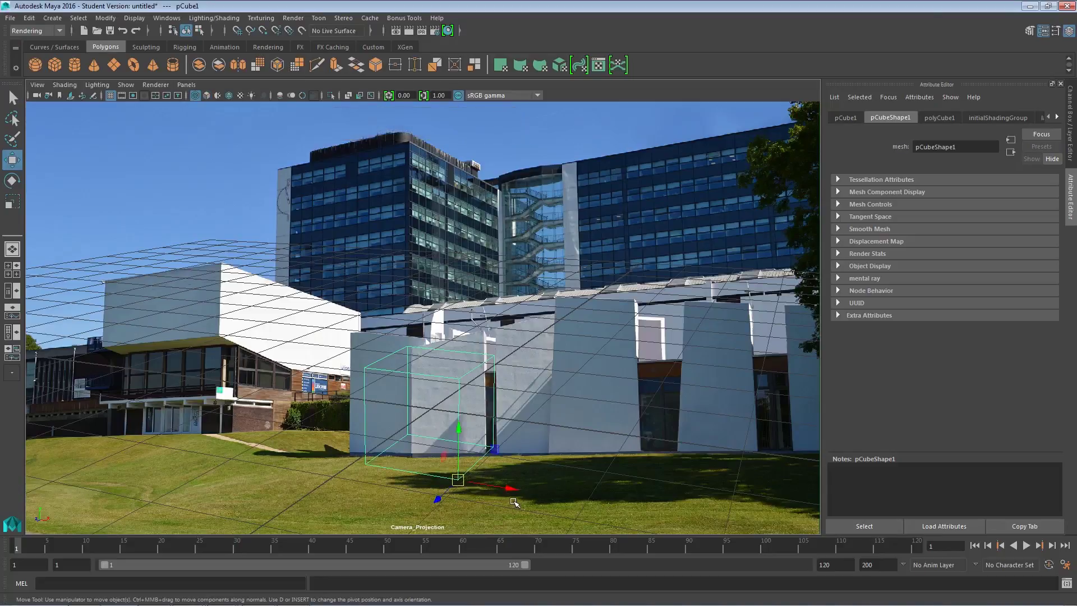
pyautogui.press('x')
pyautogui.moveTo(457, 480); pyautogui.dragTo(431, 422)
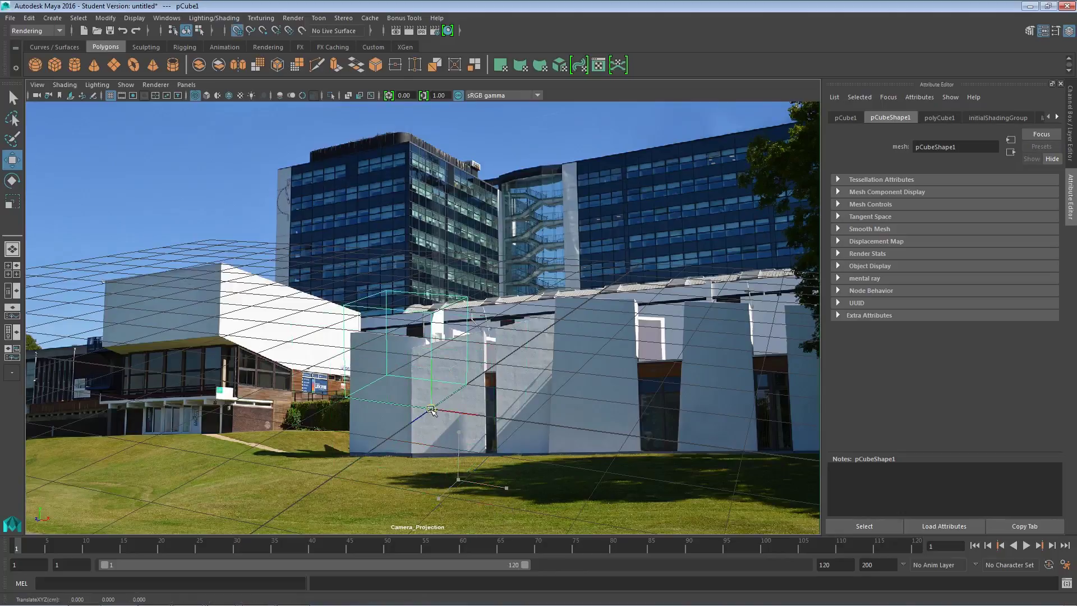
# - Tumble, pan and level the camera so the grid lies along the photographed lawn
pyautogui.keyDown('alt'); pyautogui.moveTo(490, 455); pyautogui.dragTo(484, 452); pyautogui.keyUp('alt')
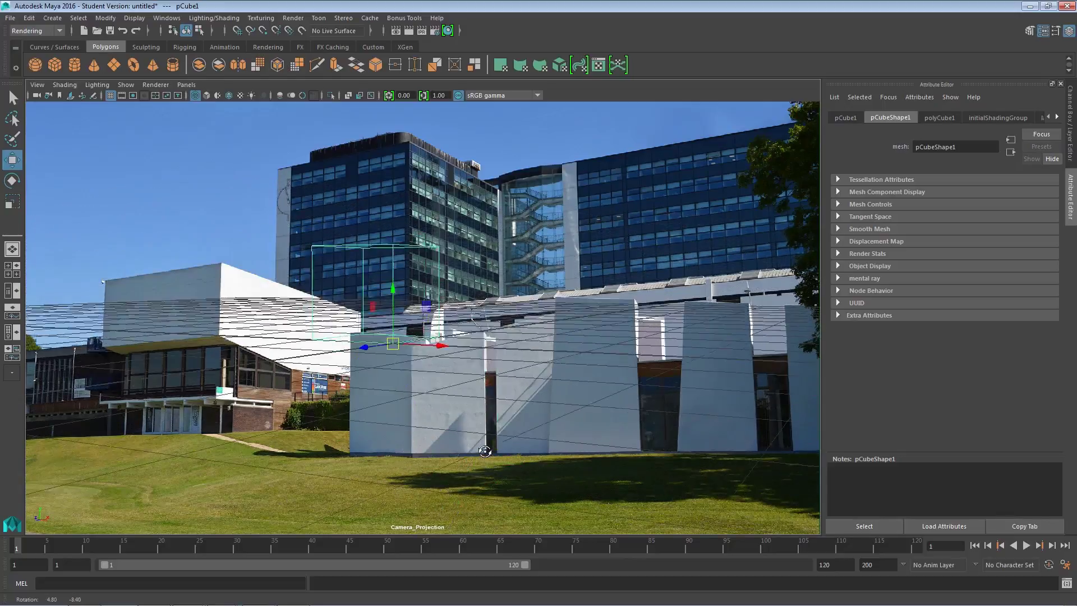
pyautogui.keyDown('alt'); pyautogui.moveTo(485, 452); pyautogui.dragTo(434, 414, button='middle'); pyautogui.keyUp('alt')
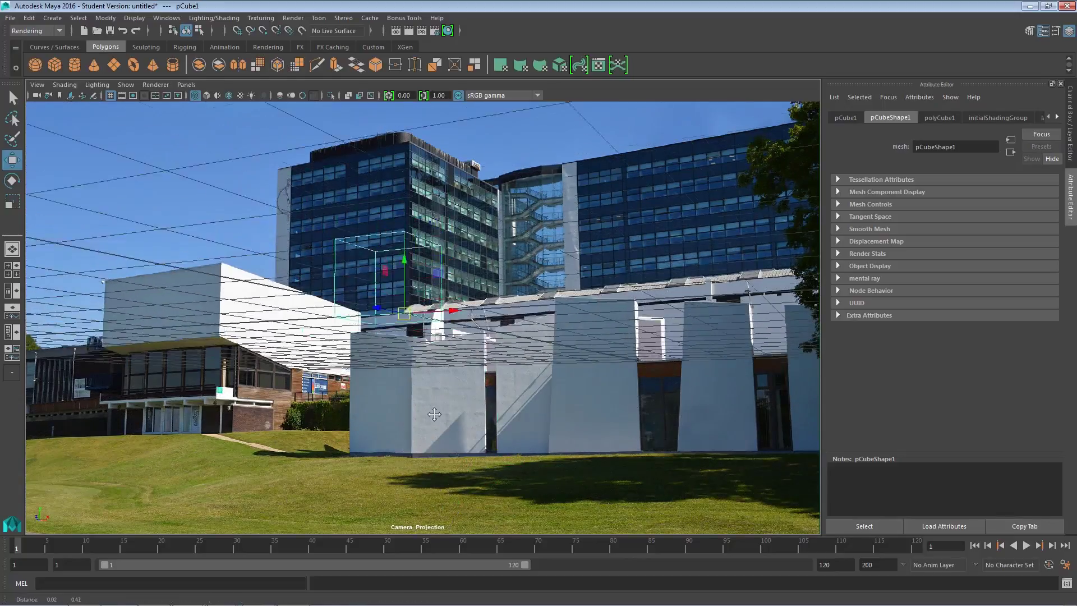
pyautogui.keyDown('alt'); pyautogui.moveTo(435, 414); pyautogui.dragTo(450, 490); pyautogui.keyUp('alt')
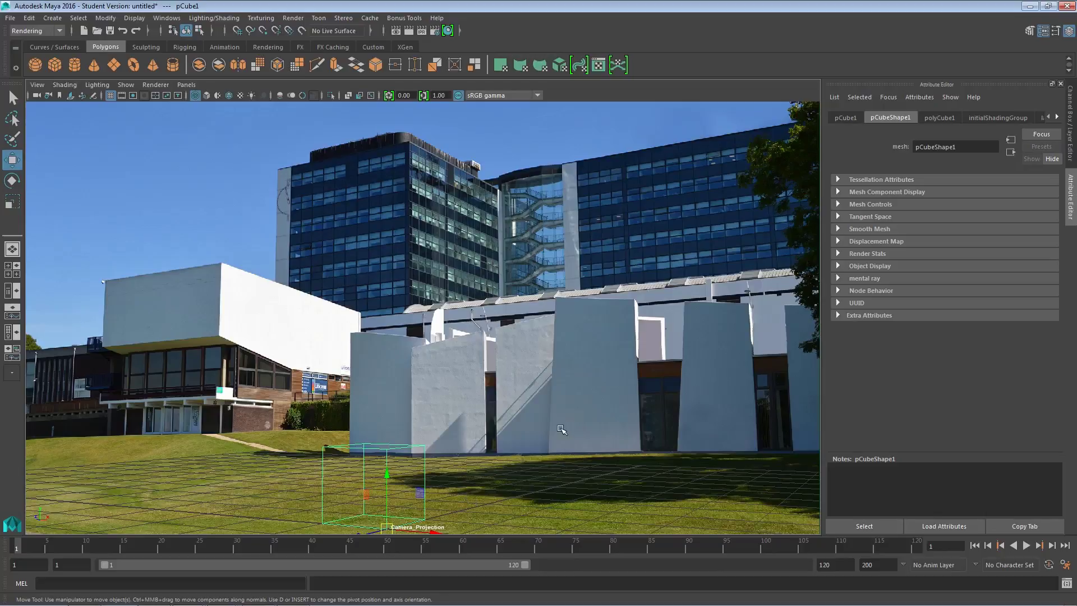
# - Show the film gate and stretch pCube1 to a Y scale of about 5.88
pyautogui.click(123, 96)
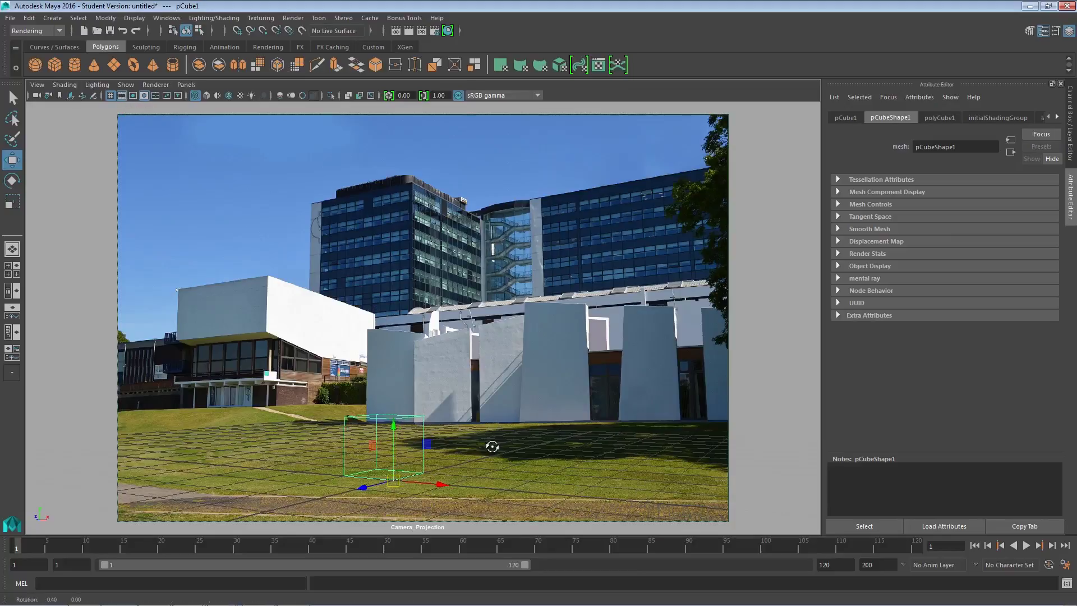
pyautogui.keyDown('alt'); pyautogui.moveTo(496, 447); pyautogui.dragTo(490, 447); pyautogui.keyUp('alt')
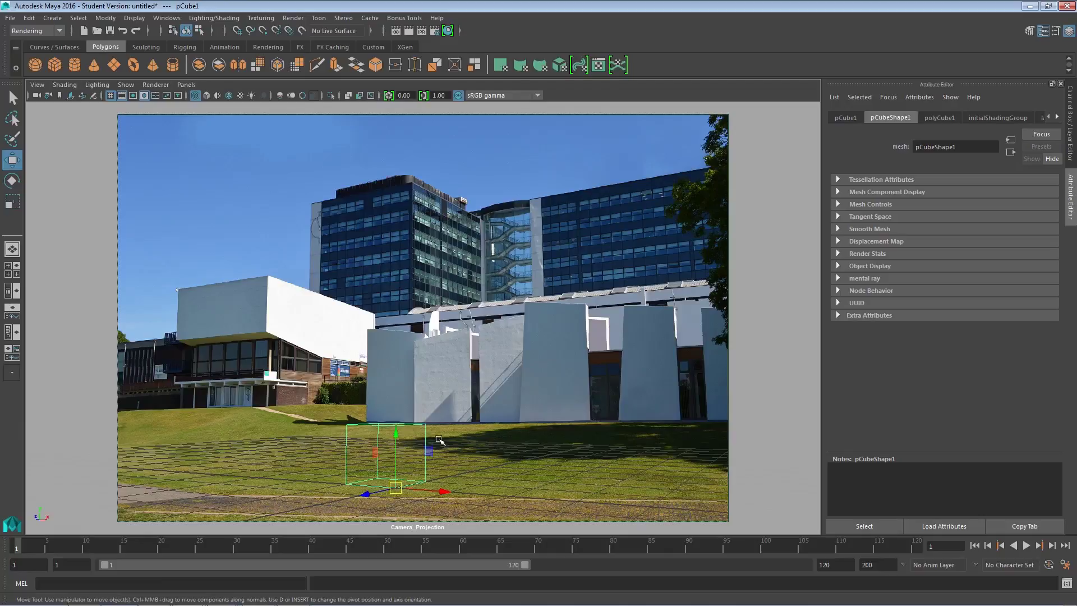
pyautogui.press('e')
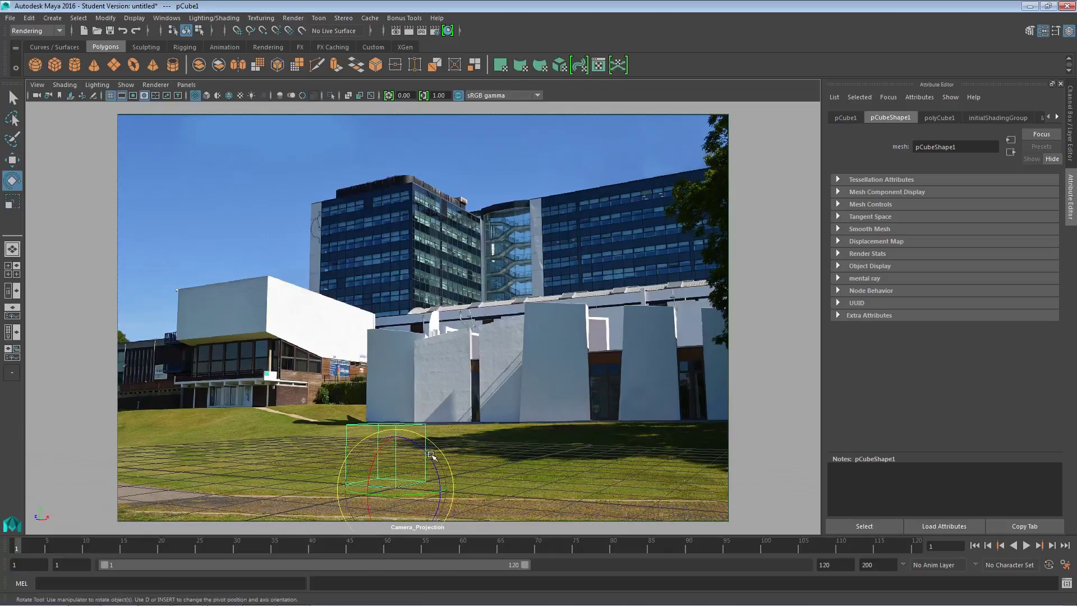
pyautogui.press('r')
pyautogui.moveTo(397, 442); pyautogui.dragTo(387, 239)
# - Nudge pCube1 into place and scale it to about 2.2 × 5.08 × 2.53 around the glass tower
pyautogui.press('w')
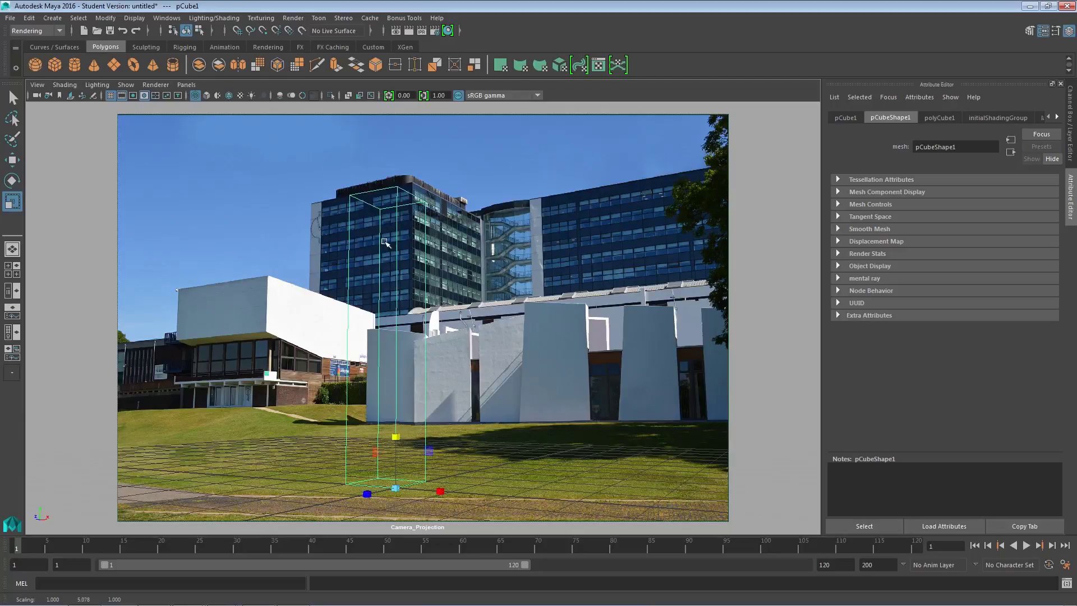
pyautogui.moveTo(434, 337); pyautogui.dragTo(448, 335, button='middle')
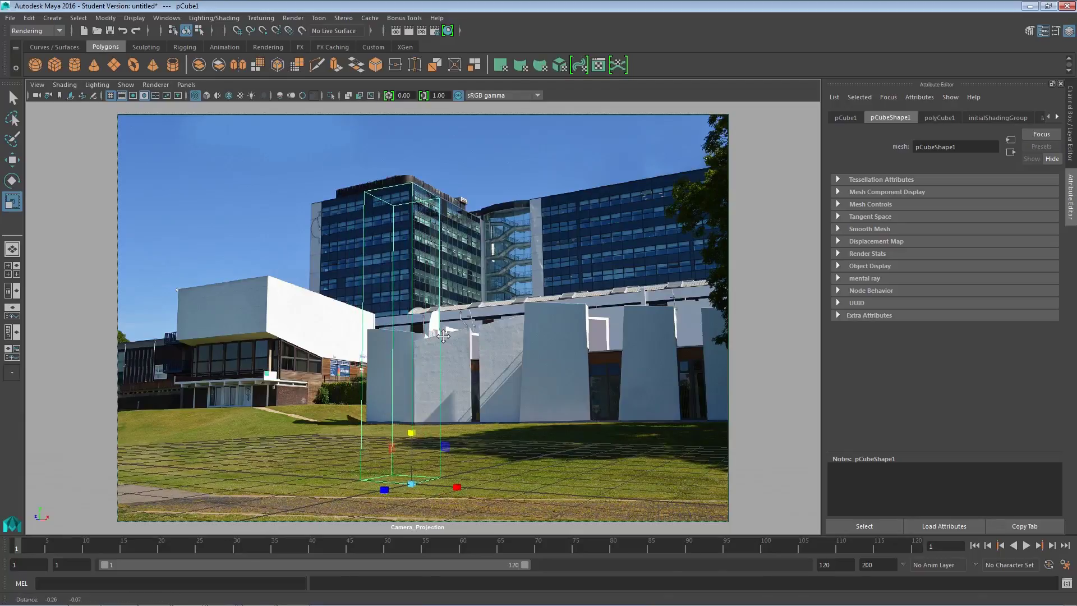
pyautogui.press('r')
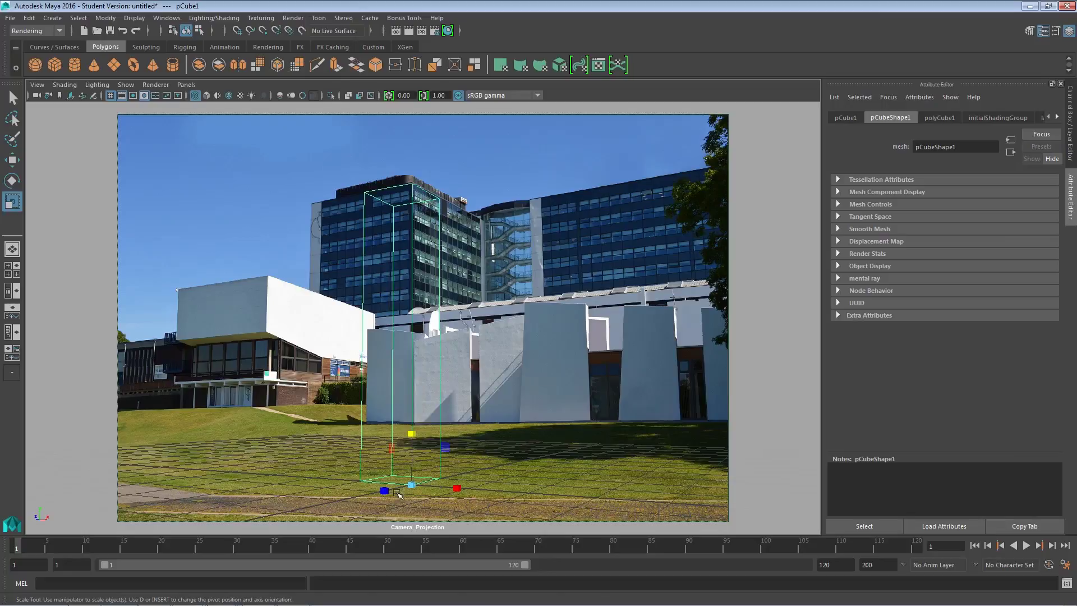
pyautogui.moveTo(458, 488); pyautogui.dragTo(512, 491)
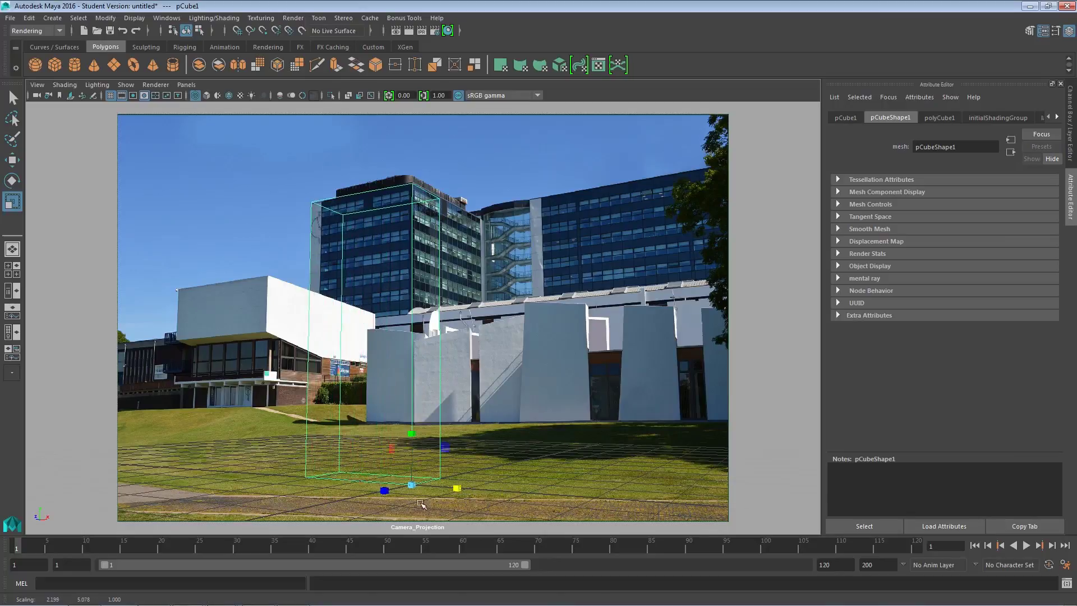
pyautogui.moveTo(382, 492); pyautogui.dragTo(324, 478)
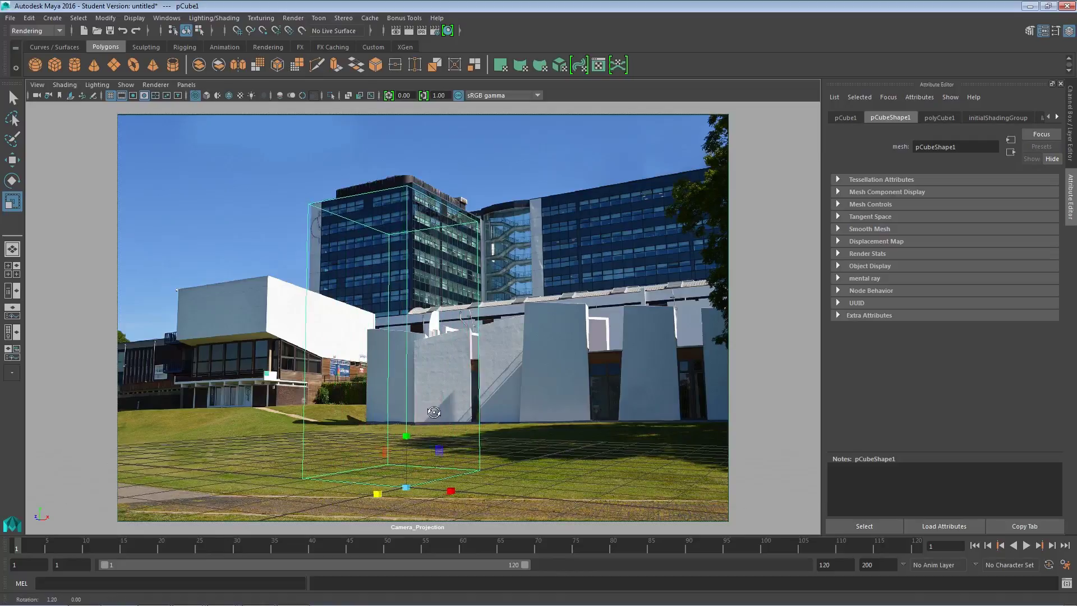
pyautogui.keyDown('alt'); pyautogui.moveTo(445, 407); pyautogui.dragTo(446, 404, button='middle'); pyautogui.keyUp('alt')
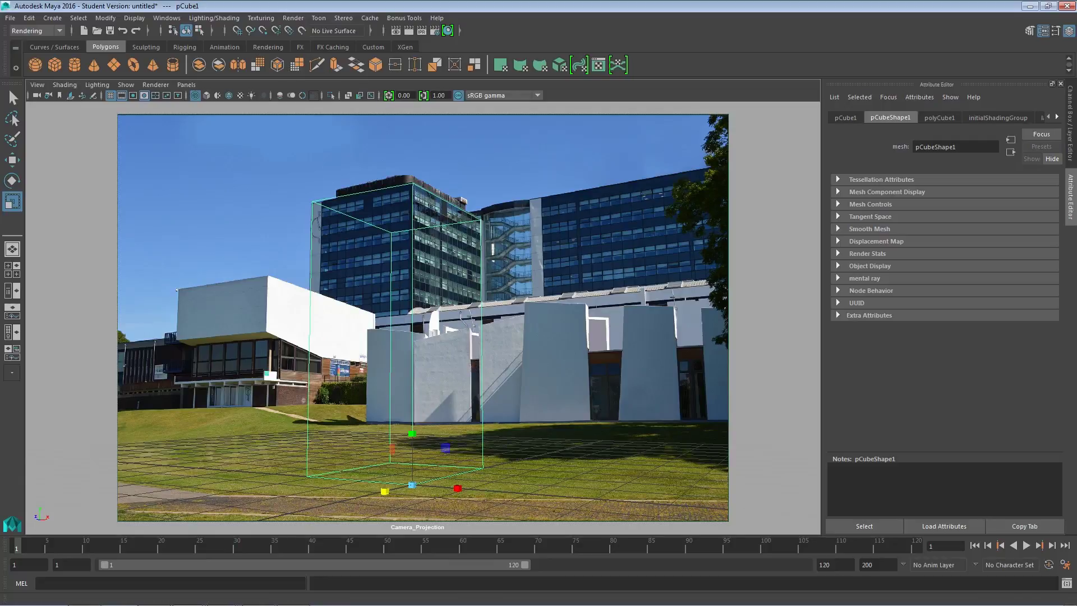
# - Turn off the film gate so the camera view fills the viewport
pyautogui.click(122, 95)
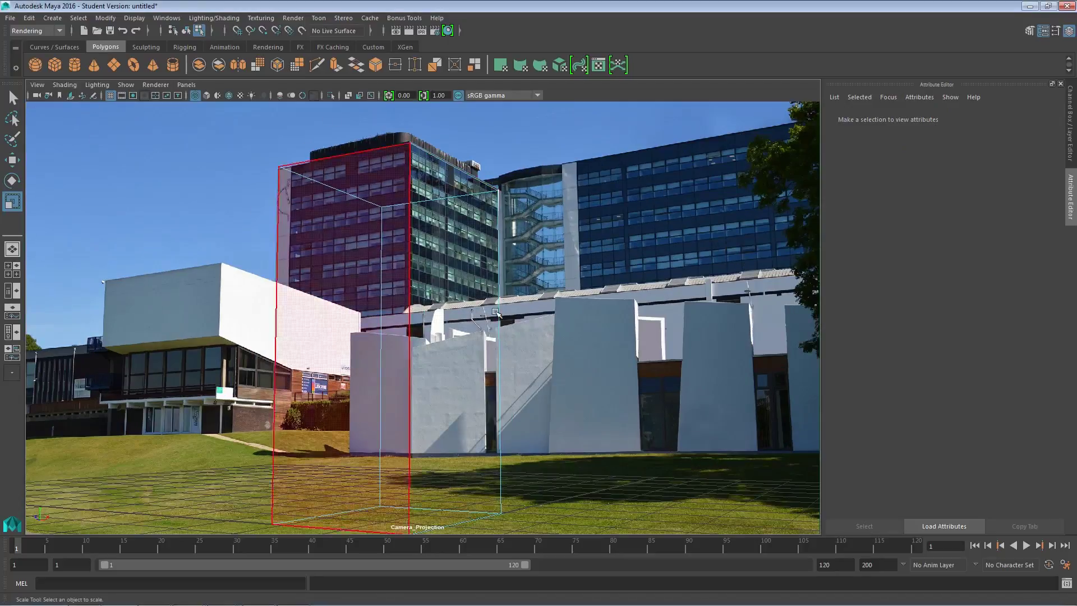
pyautogui.press('alt')
pyautogui.keyDown('alt'); pyautogui.moveTo(545, 331); pyautogui.dragTo(547, 330); pyautogui.keyUp('alt')
pyautogui.keyDown('alt'); pyautogui.moveTo(546, 330); pyautogui.dragTo(545, 330); pyautogui.keyUp('alt')
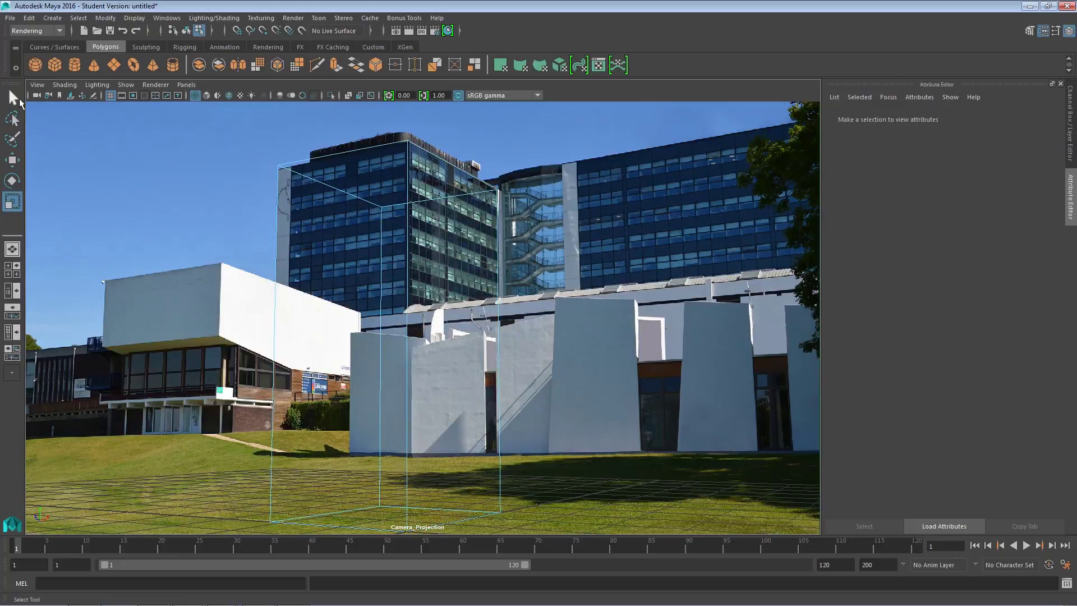
# - Return to the Select tool in object selection mode (F8)
pyautogui.click(8, 88)
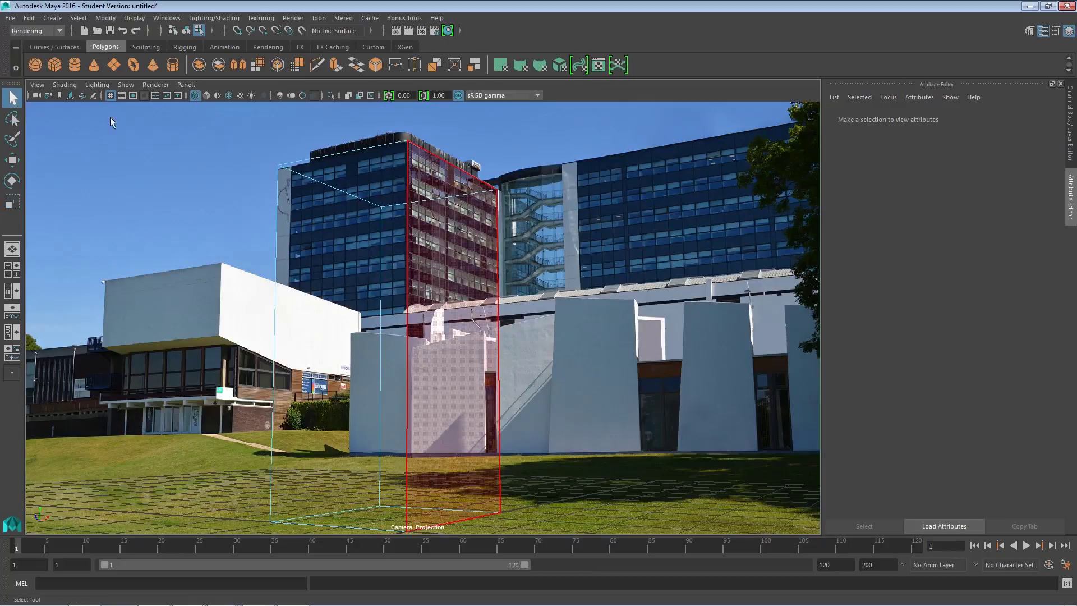
pyautogui.keyDown('alt'); pyautogui.moveTo(457, 181); pyautogui.dragTo(458, 181, button='right'); pyautogui.keyUp('alt')
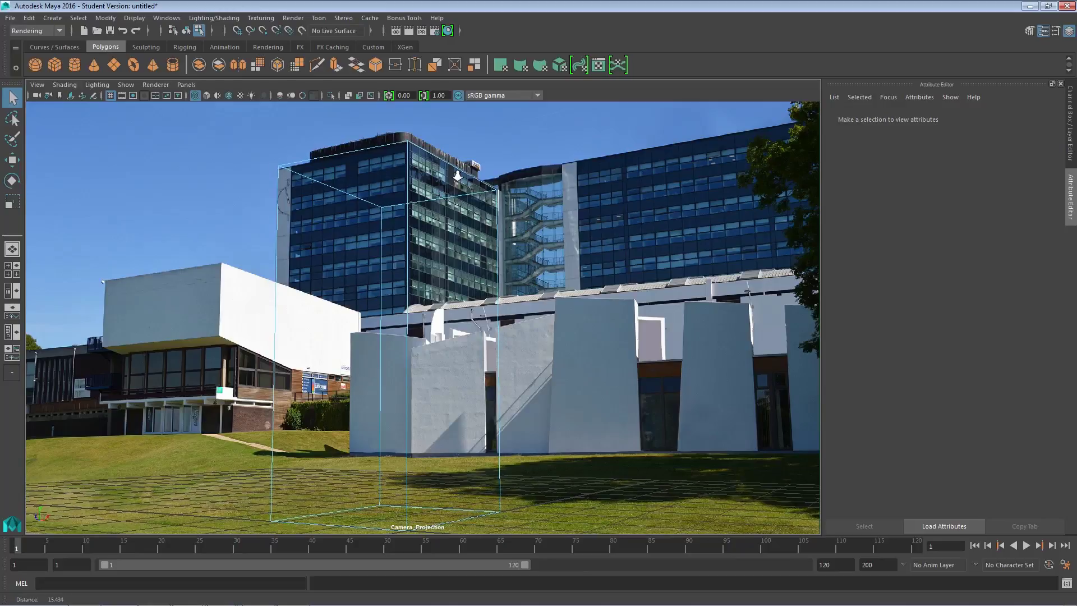
pyautogui.keyDown('alt'); pyautogui.moveTo(456, 176); pyautogui.dragTo(457, 176, button='middle'); pyautogui.keyUp('alt')
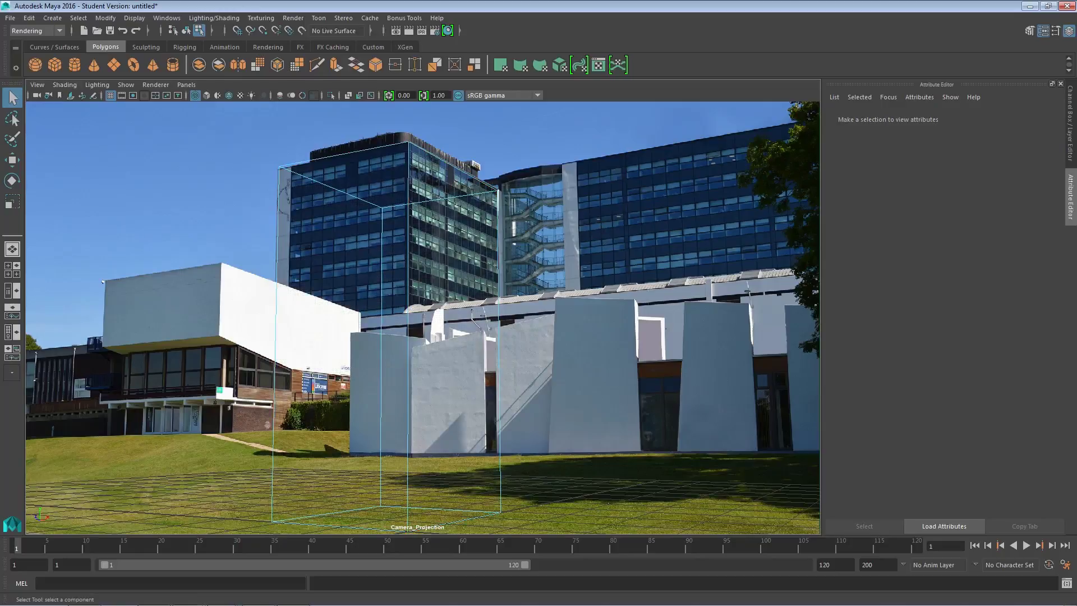
pyautogui.press('F8')
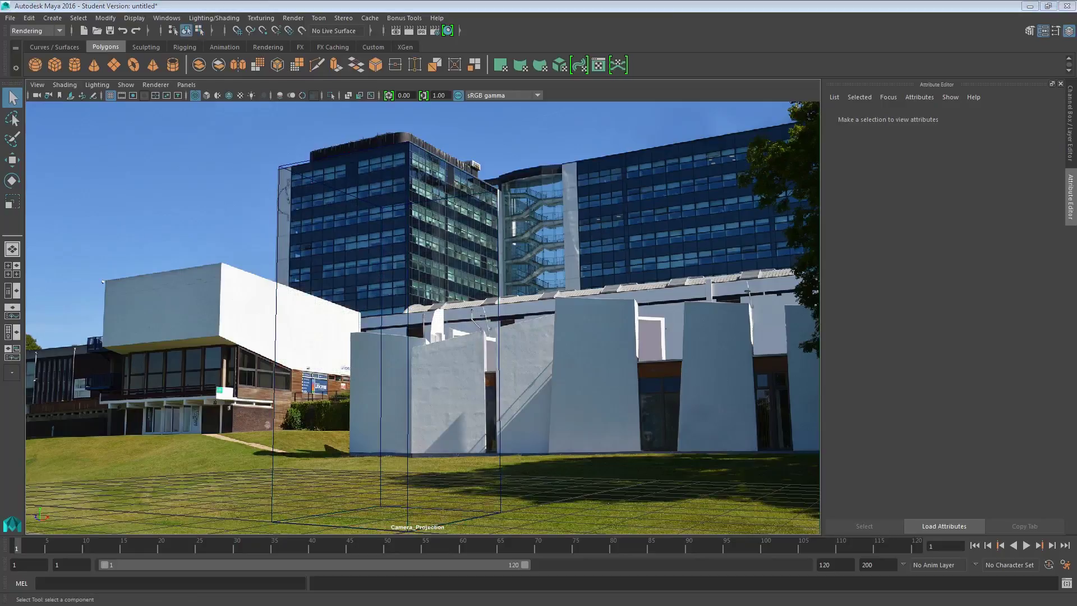
# - Turn the film gate back on and select the tall pCube1 box with the Move tool
pyautogui.click(121, 95)
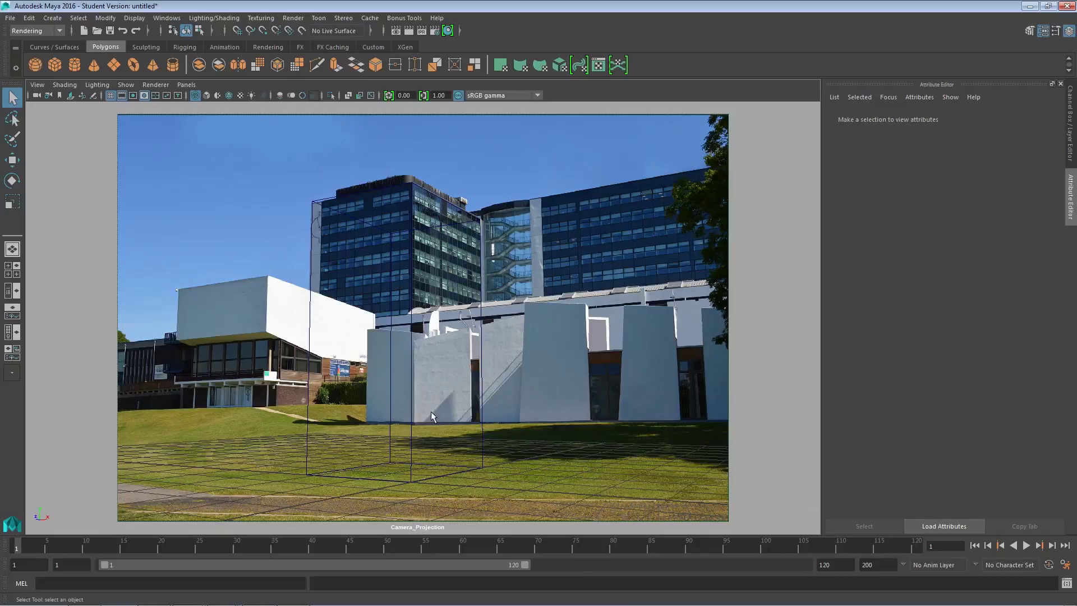
pyautogui.click(411, 416)
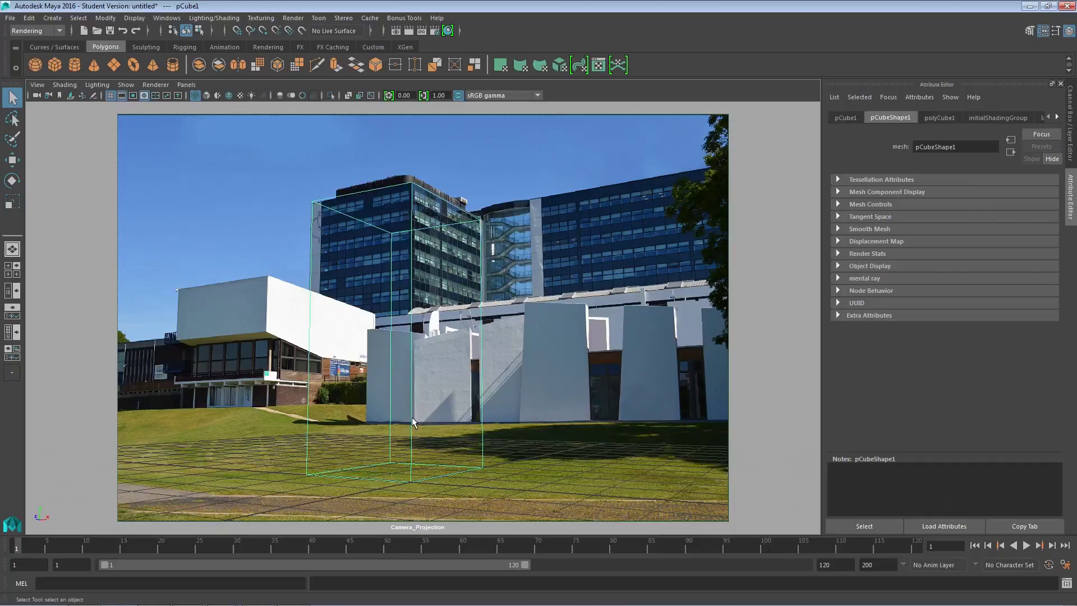
pyautogui.press('w')
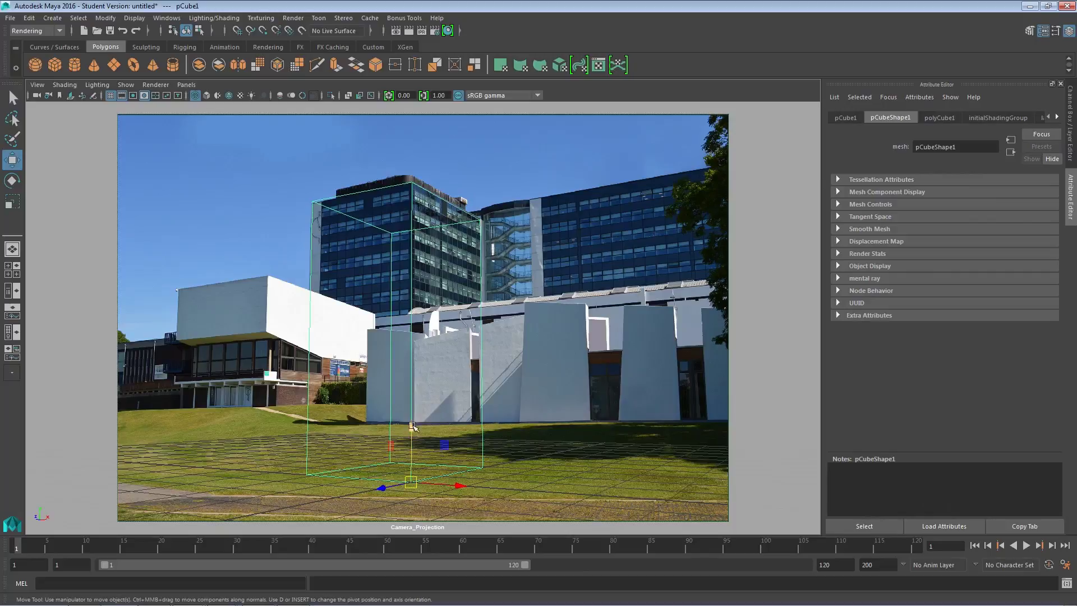
# - Undo a pivot edit on the box and switch to a two-pane perspective layout
pyautogui.press('d')
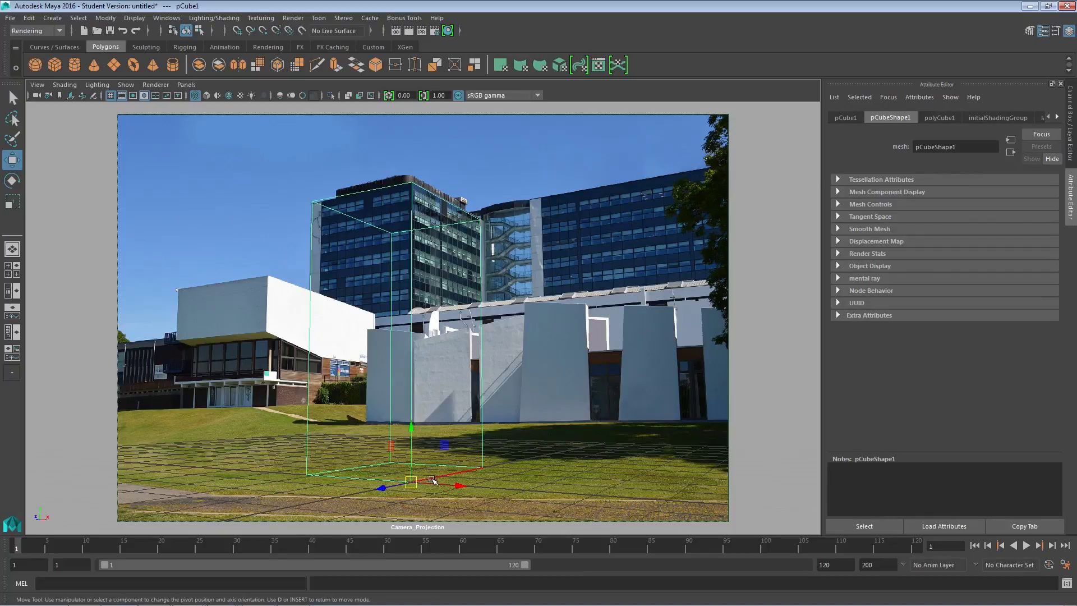
pyautogui.press('v')
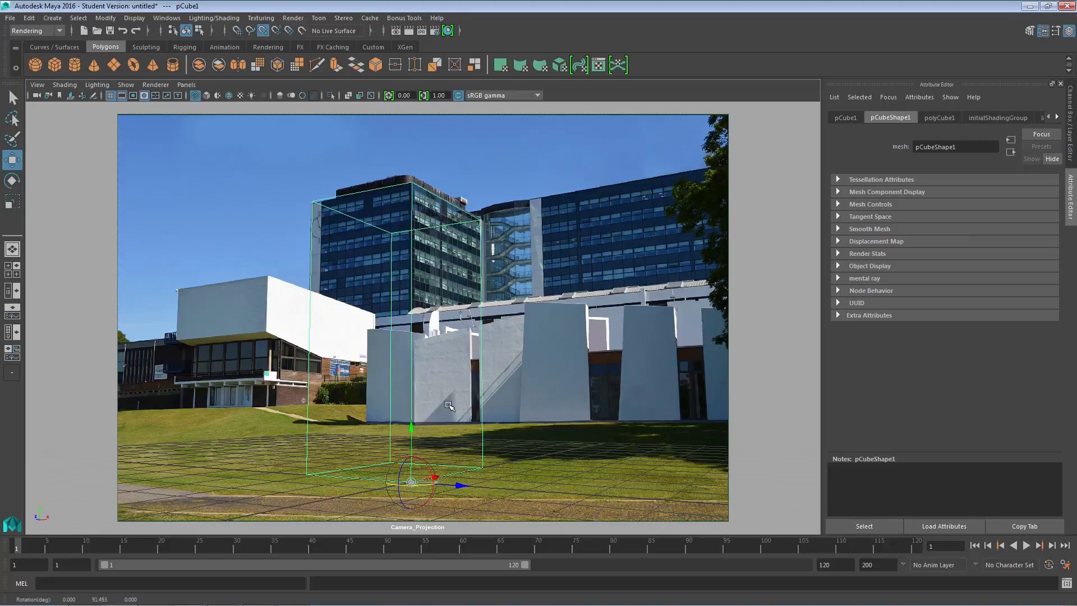
pyautogui.press('d')
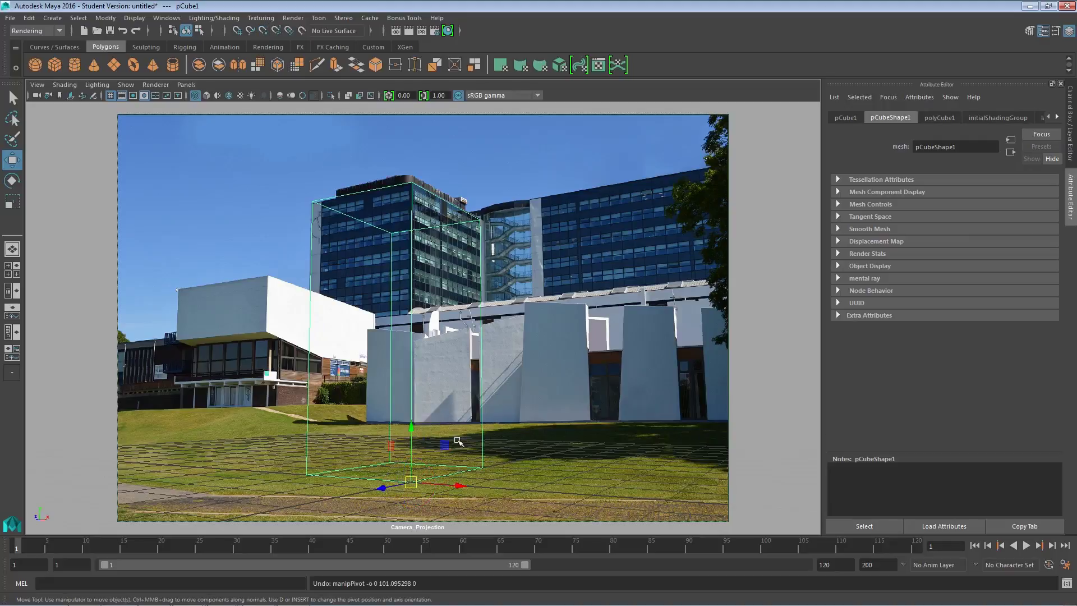
pyautogui.hotkey('ctrl', 'z')
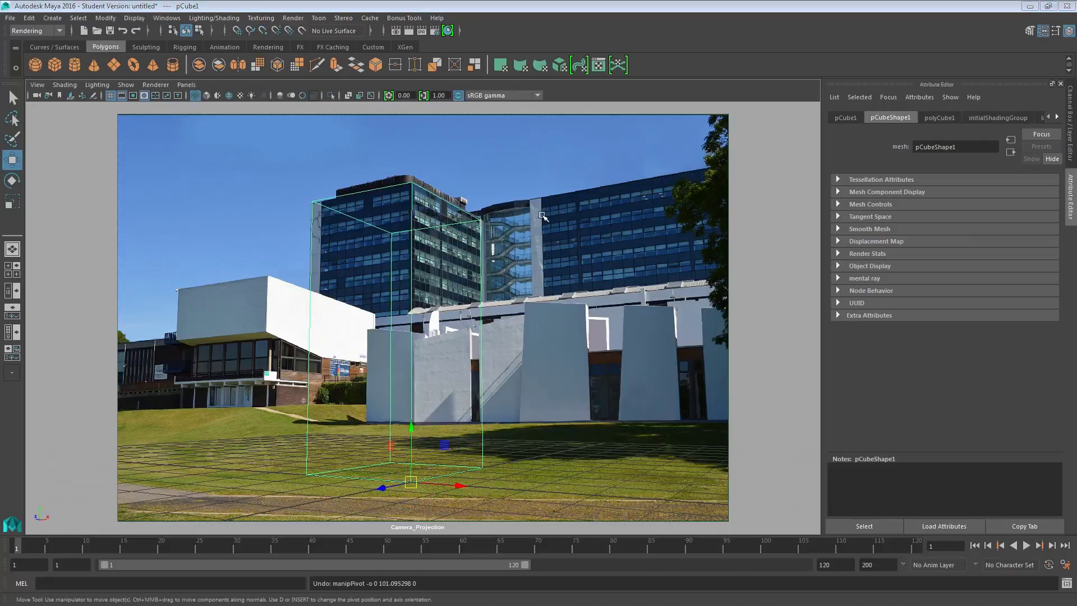
pyautogui.click(8, 290)
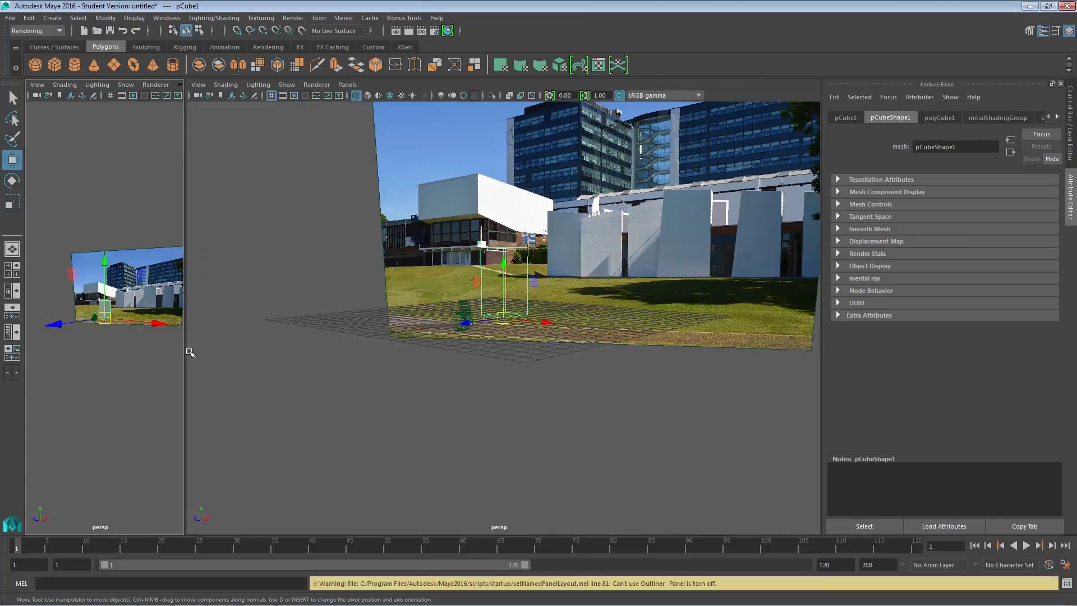
# - Snap pCube1's pivot up to the box's top corner using point snapping
pyautogui.moveTo(188, 354); pyautogui.dragTo(493, 354)
pyautogui.keyDown('alt'); pyautogui.moveTo(337, 365); pyautogui.dragTo(311, 384); pyautogui.keyUp('alt')
pyautogui.keyDown('alt'); pyautogui.moveTo(311, 384); pyautogui.dragTo(423, 395, button='right'); pyautogui.keyUp('alt')
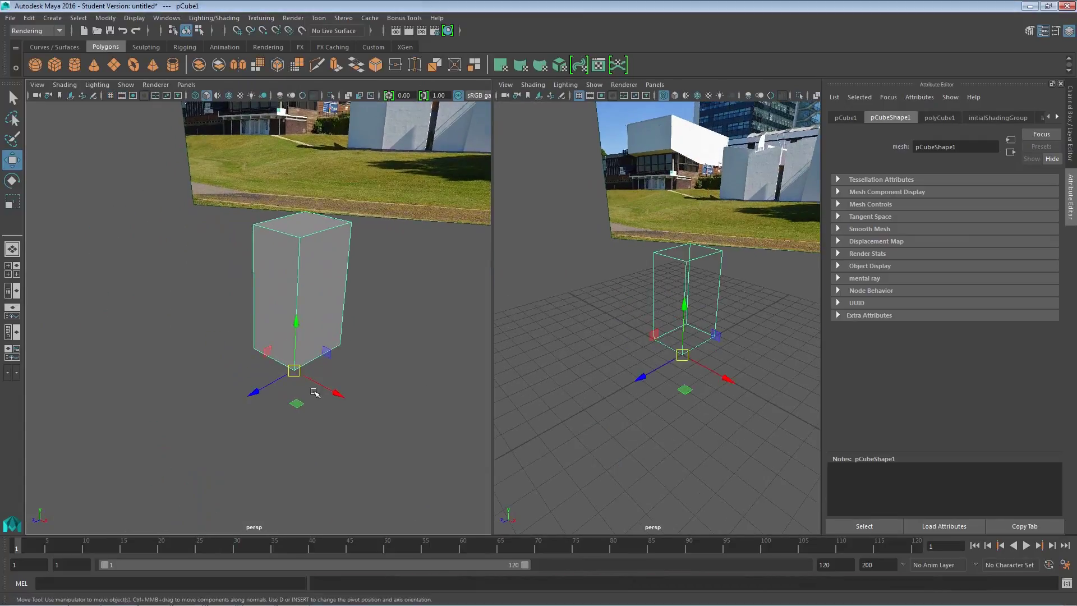
pyautogui.press('d')
pyautogui.press('v')
pyautogui.moveTo(294, 370); pyautogui.dragTo(300, 240)
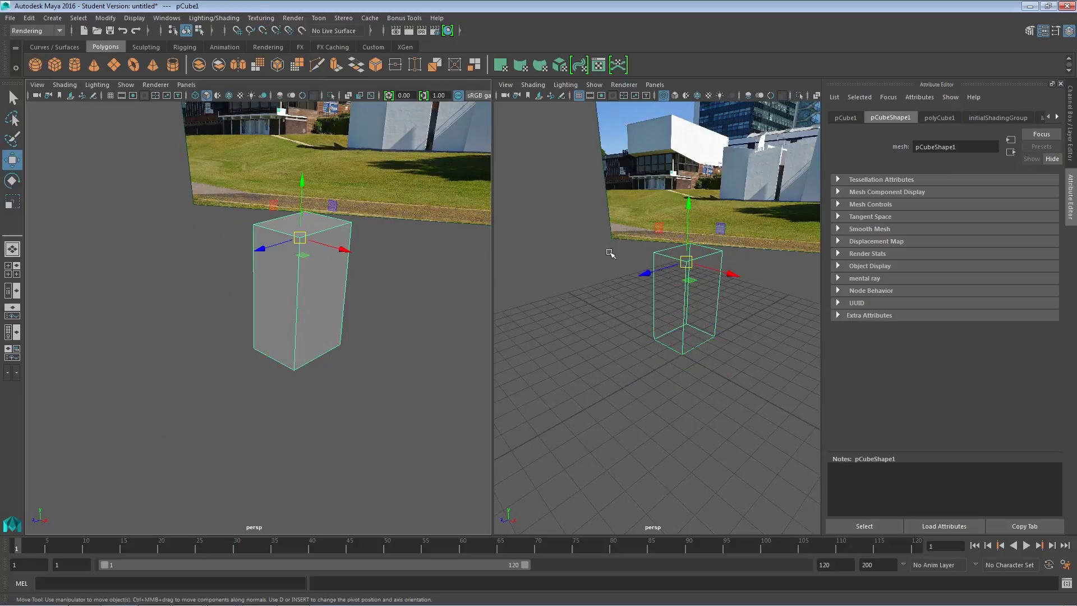
pyautogui.press('space')
# - Switch the viewport to look through the Camera_Projection camera
pyautogui.click(186, 85)
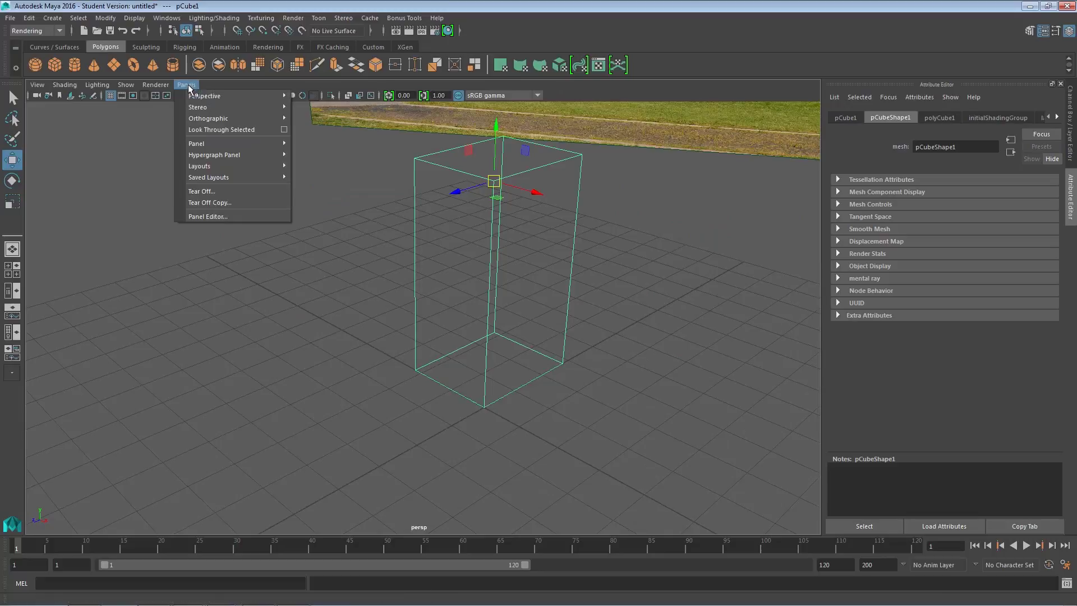
pyautogui.moveTo(273, 99)
pyautogui.click(334, 95)
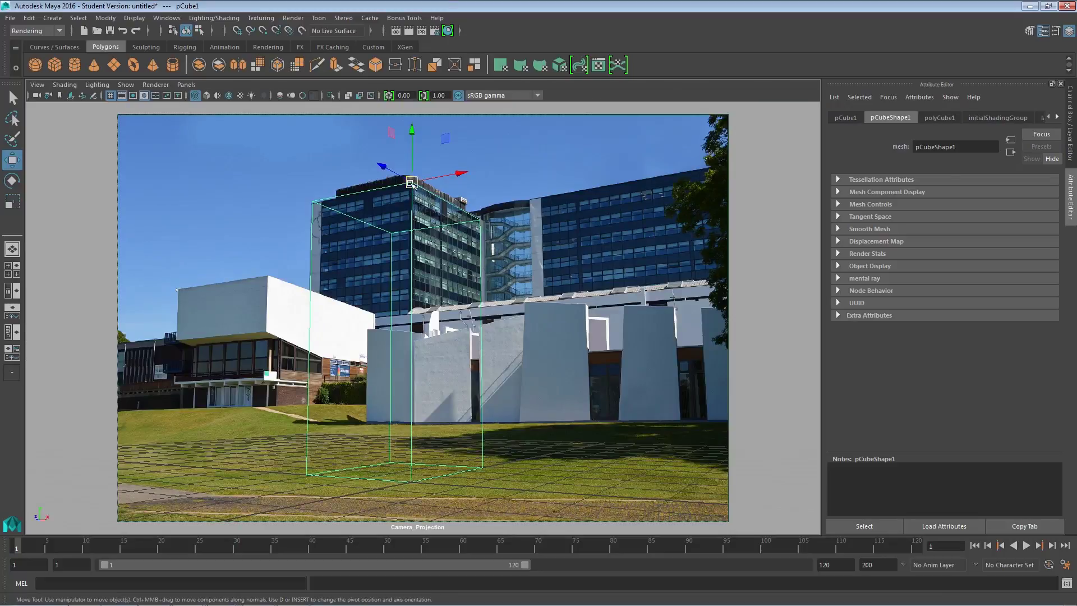
pyautogui.press('e')
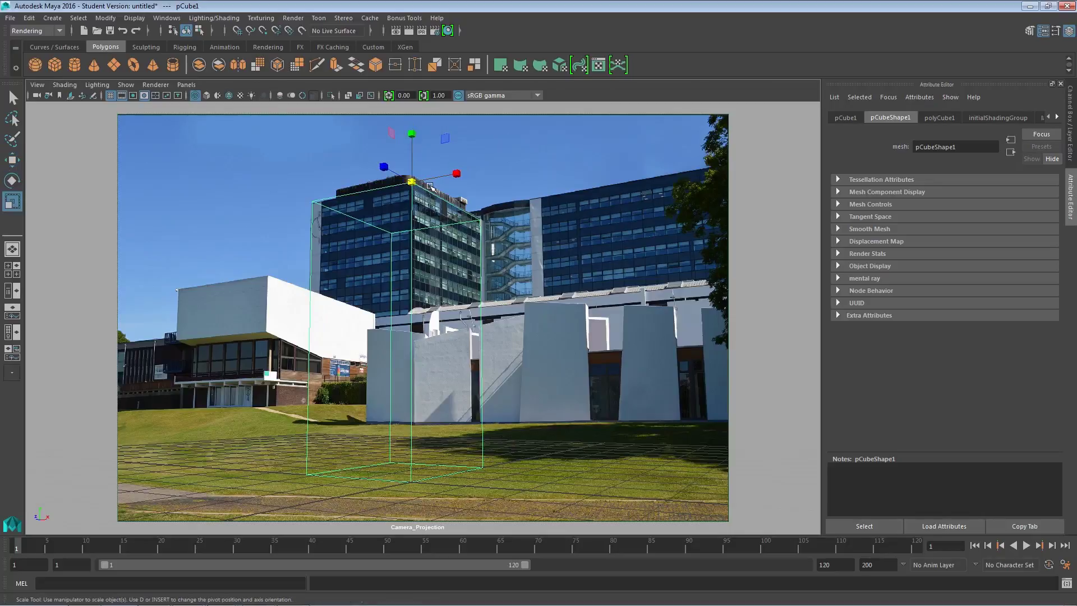
pyautogui.moveTo(432, 178)
pyautogui.mouseDown()
pyautogui.moveTo(451, 172)
pyautogui.moveTo(430, 175)
pyautogui.mouseUp()
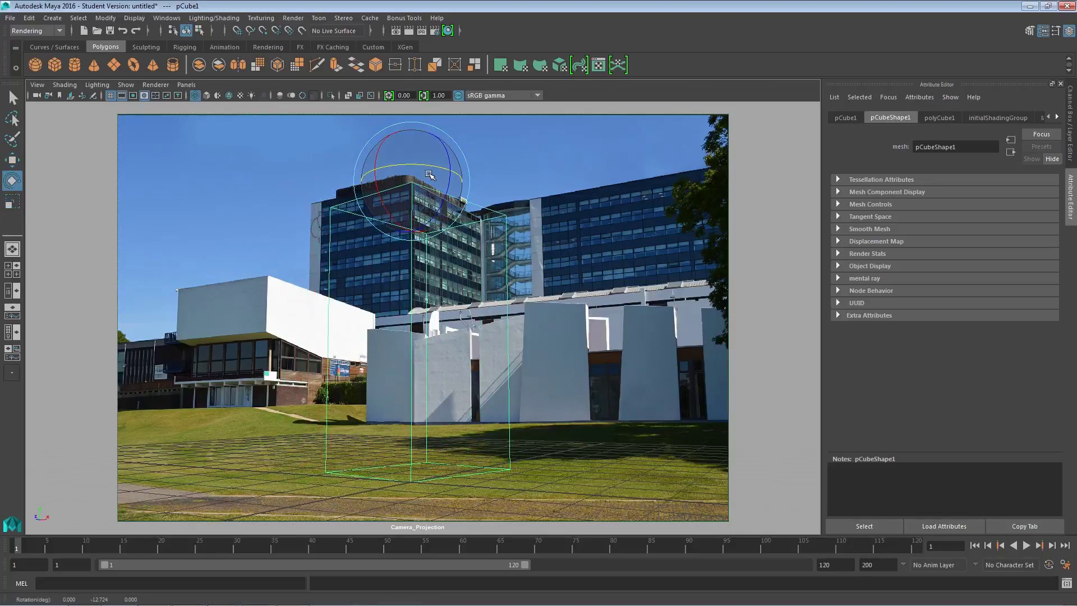
pyautogui.hotkey('ctrl', 'z')
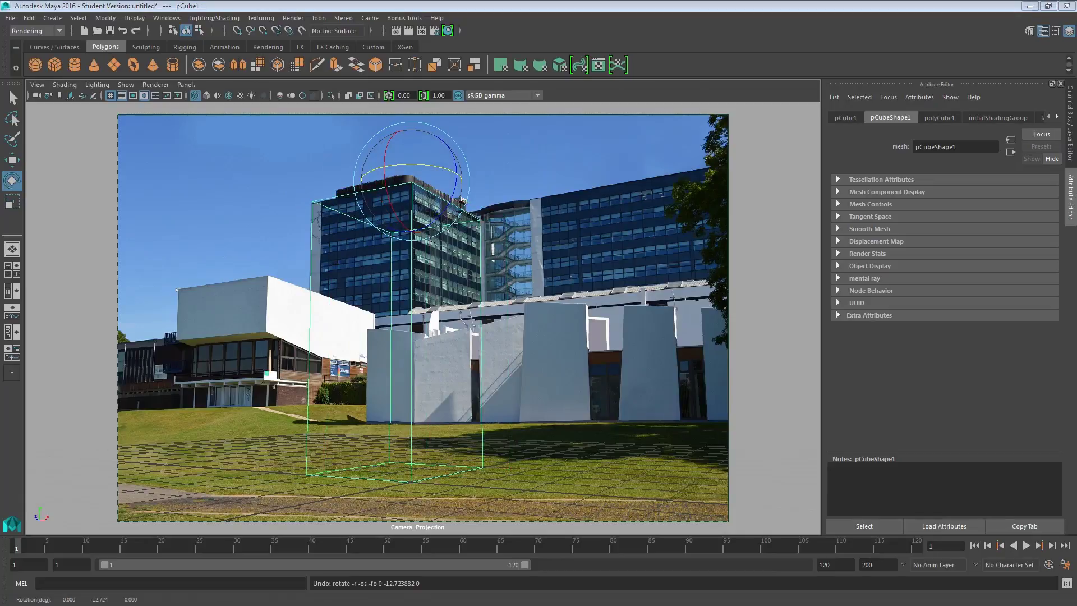